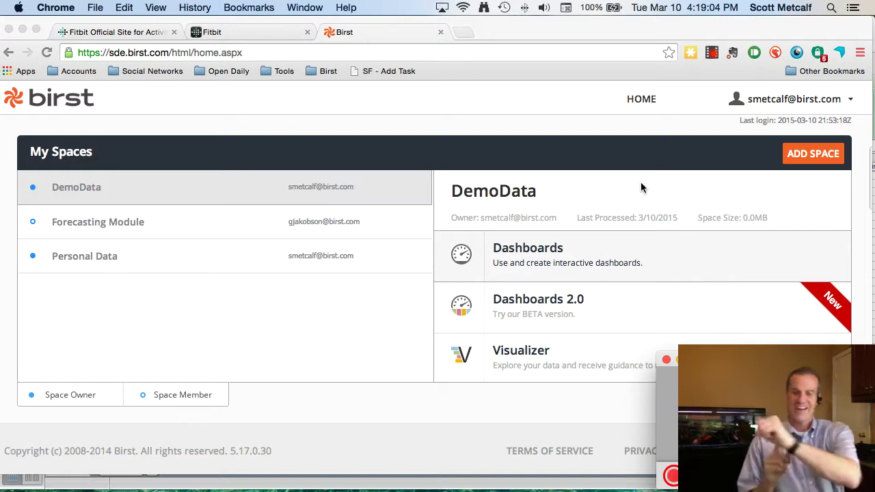
Look over the Fitbit product site, the Fitbit developer API page and the Fitbit Data (1).xlsx workbook in Excel
left_click(123, 33)
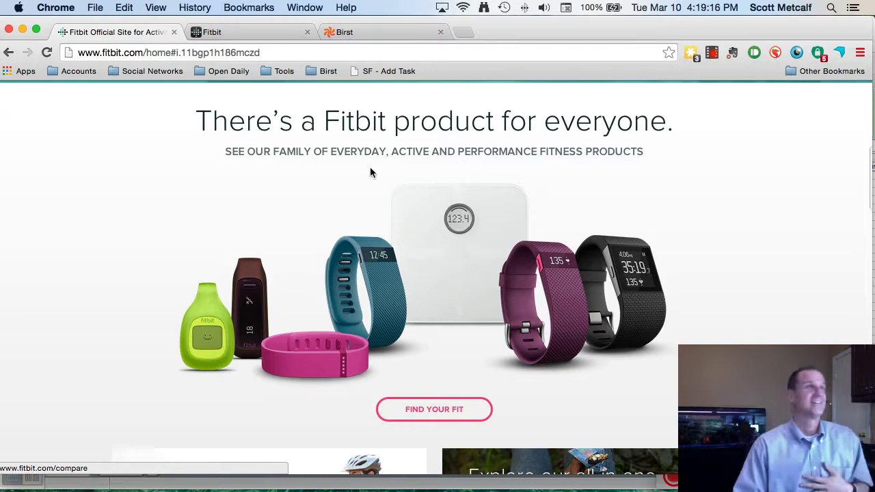
left_click(259, 34)
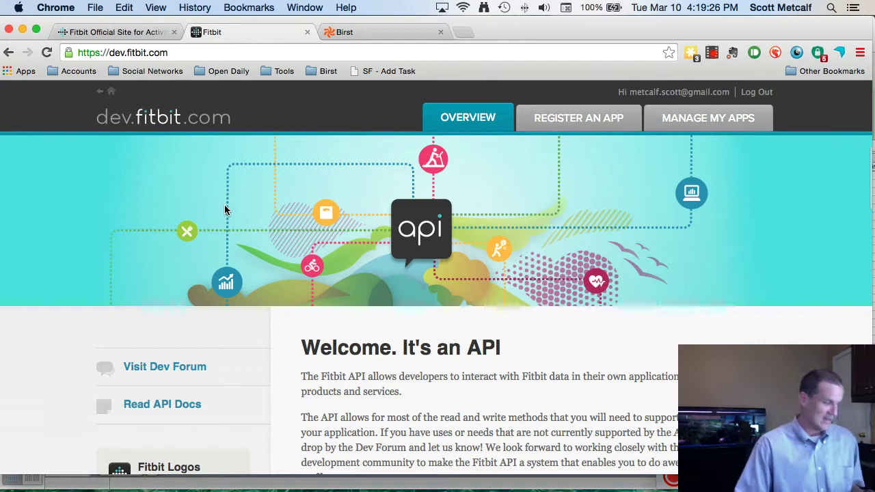
key("super+Tab")
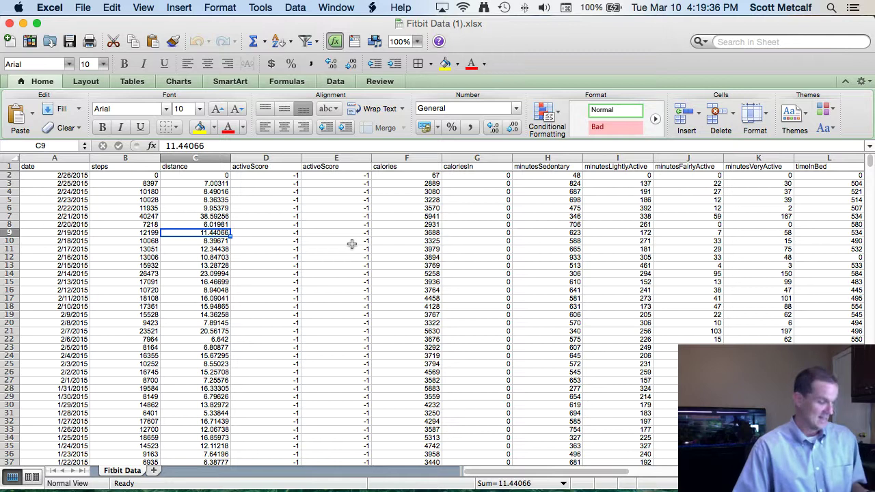
key("super+Tab")
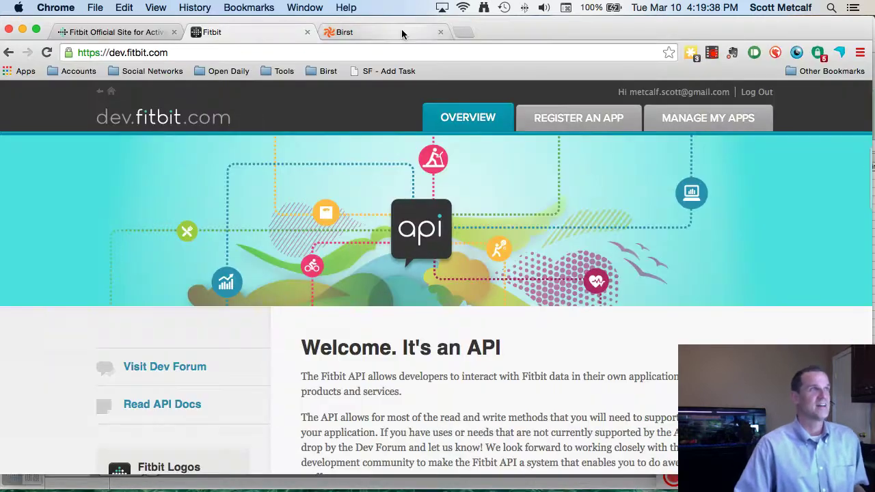
Create a new Birst space of type Automatic Data Modeling and name it Fitbit
left_click(402, 34)
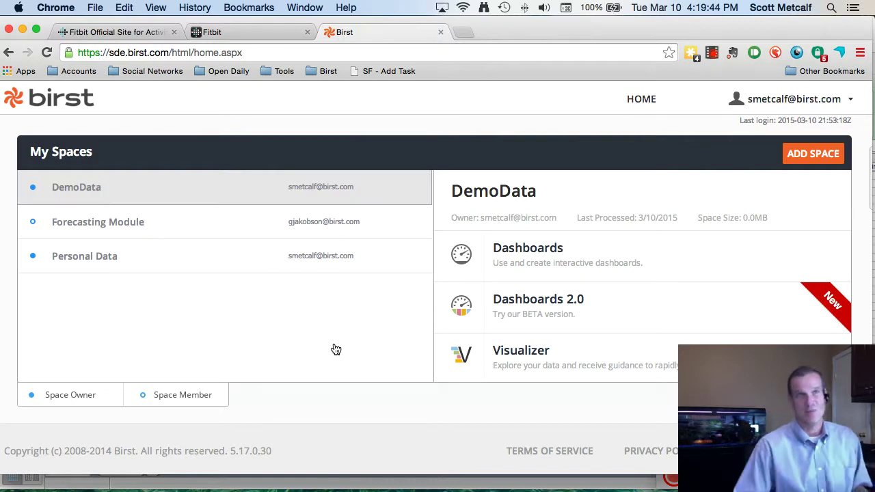
left_click(814, 153)
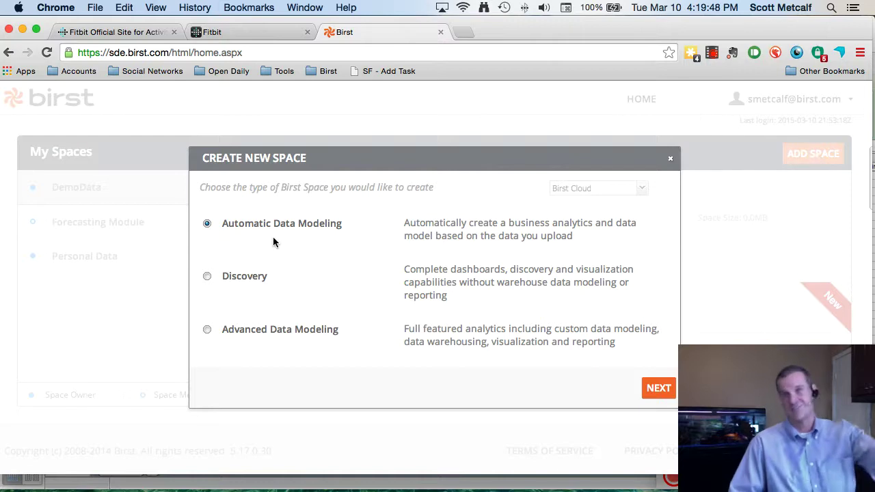
left_click(659, 388)
left_click(468, 240)
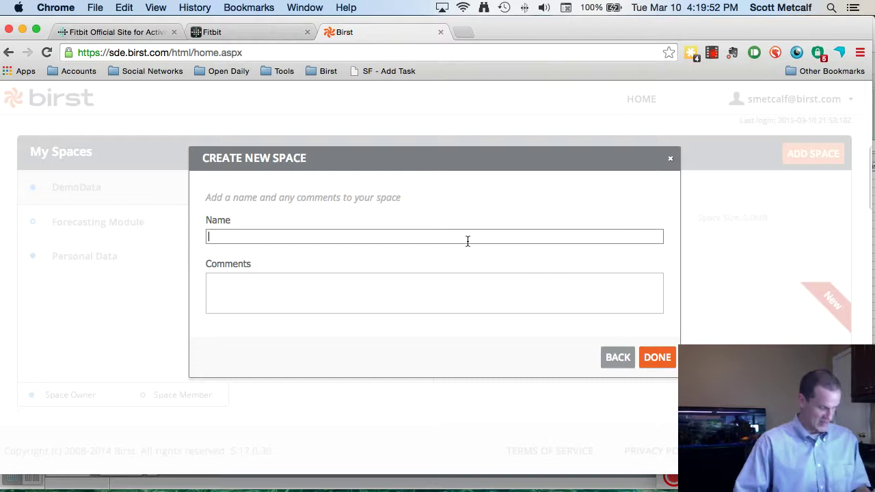
type("Fitbit")
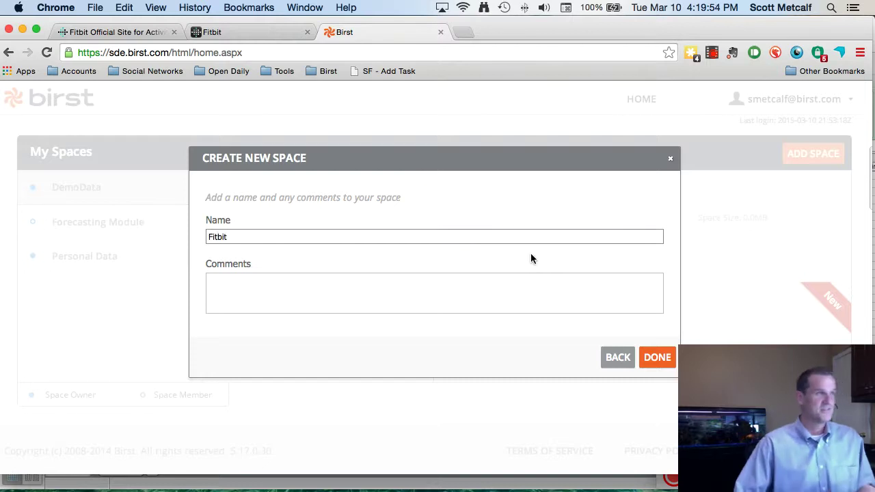
left_click(643, 364)
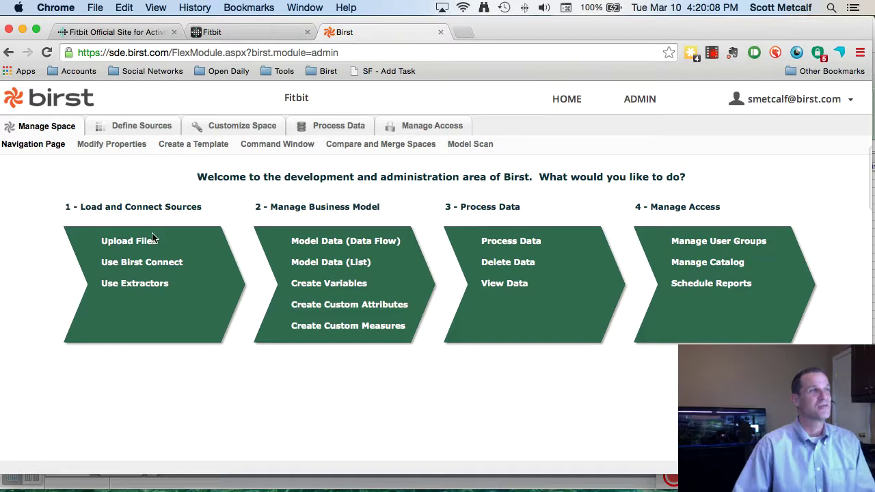
Upload the file Fitbit Data (1).xlsx as a new data source for the Fitbit space
left_click(132, 247)
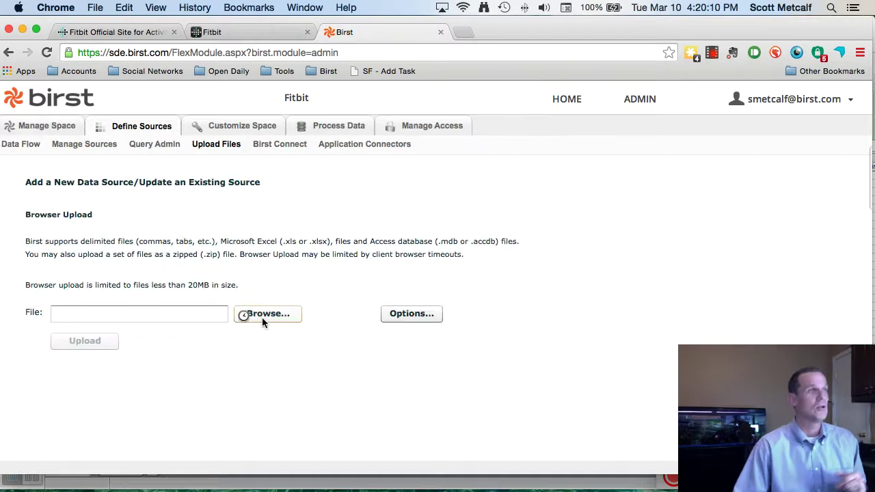
left_click(262, 317)
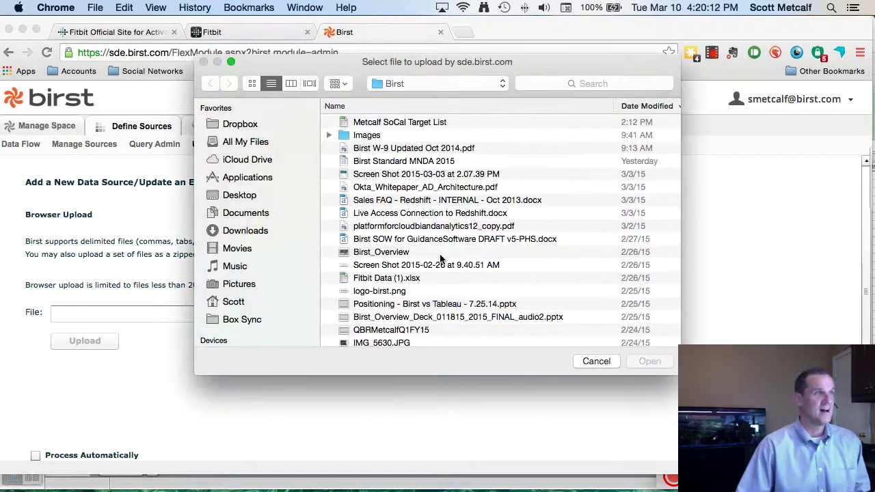
left_click(415, 278)
left_click(649, 361)
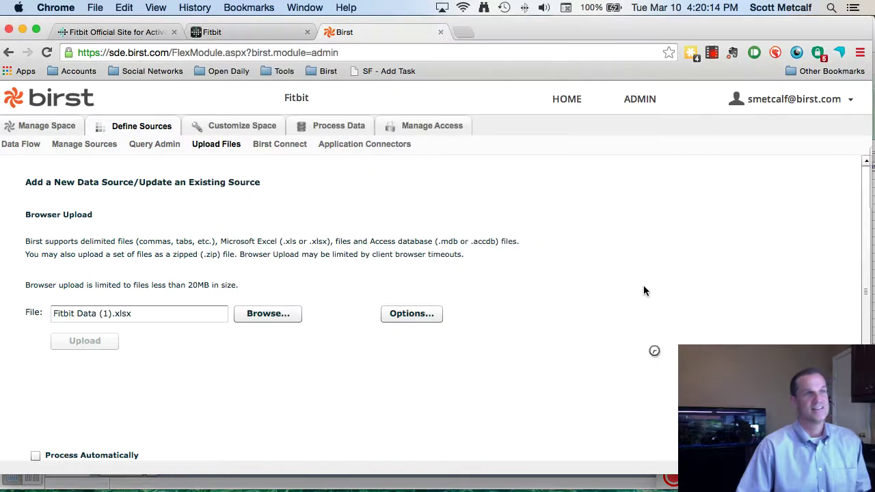
left_click(93, 343)
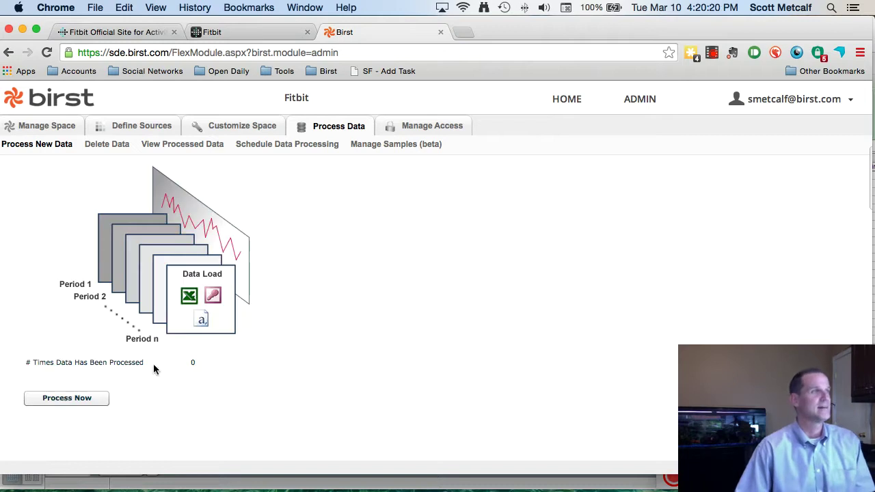
Process the uploaded data for all groups with snapshot date 03/10/2015, and check the details of load 1
left_click(67, 405)
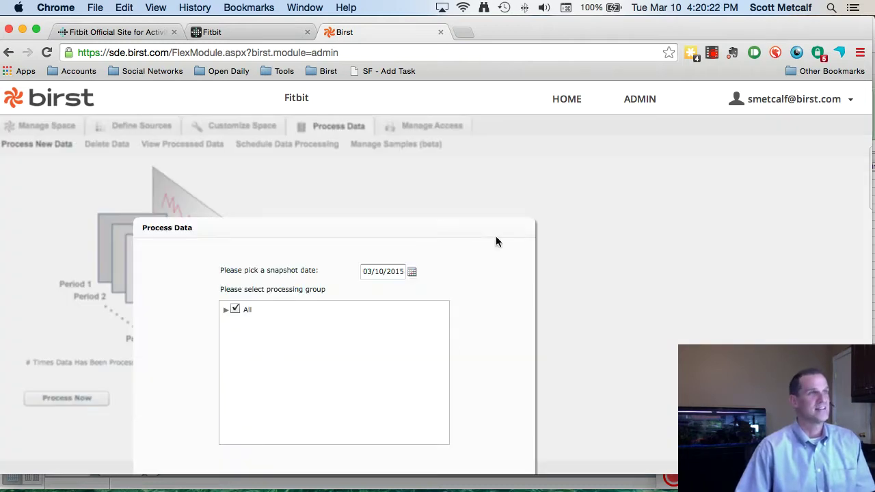
left_click_drag(485, 228, 548, 124)
left_click(370, 409)
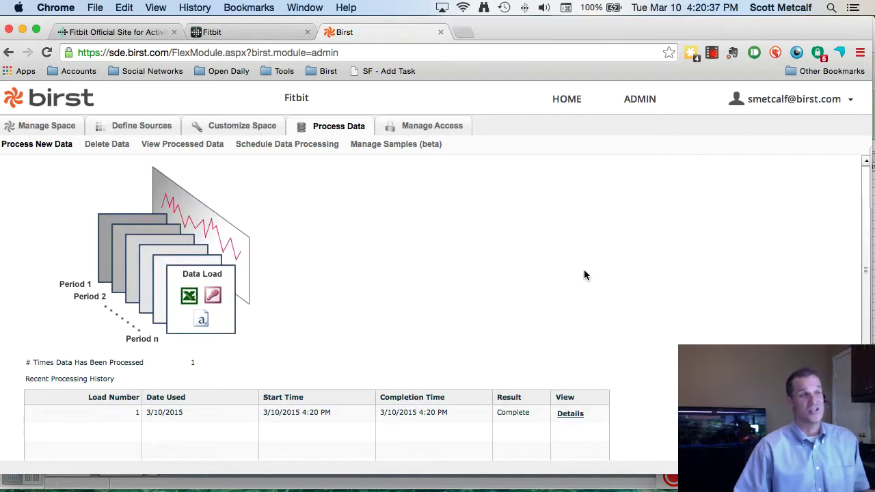
left_click(572, 413)
left_click(199, 249)
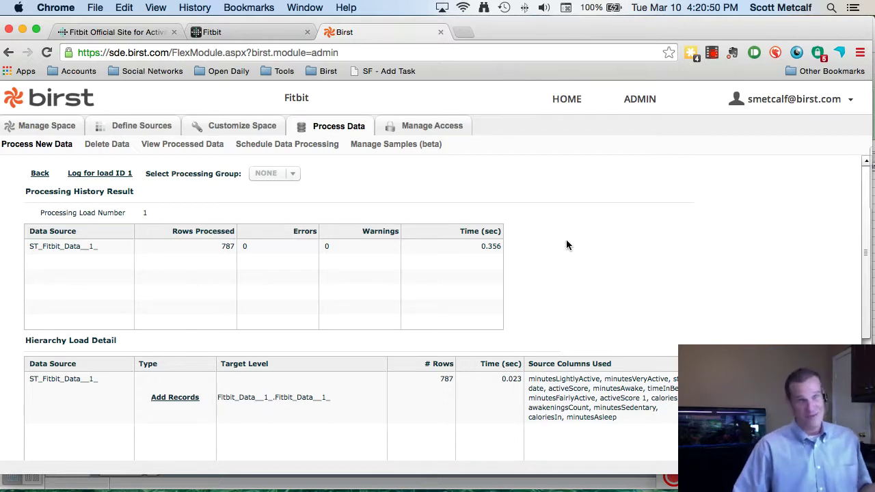
Create a custom measure named Weightlbs with SUM aggregation and the formula [weight]*2.2046
left_click(244, 127)
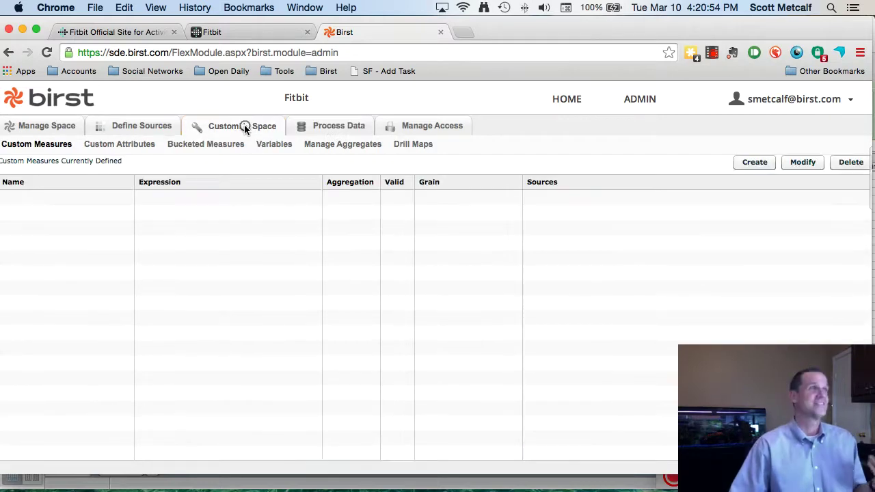
left_click(754, 164)
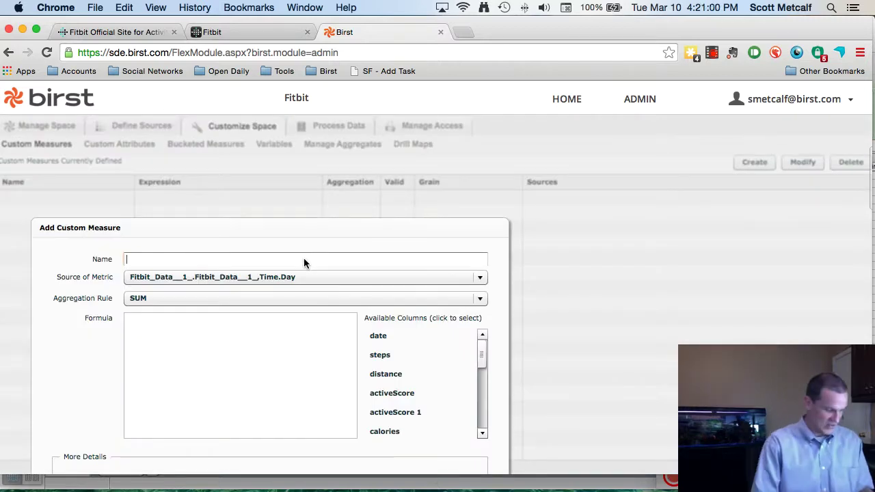
type("Weight")
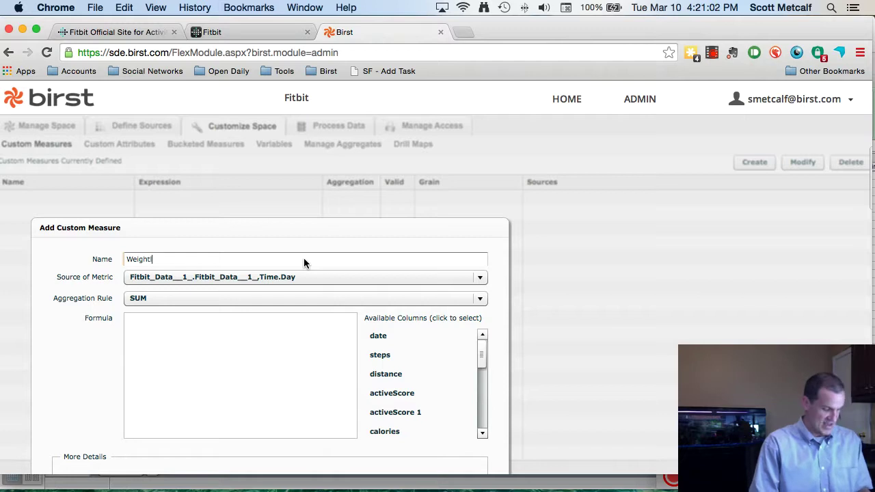
type("lbs")
scroll(401, 369, "down", 5)
left_click(395, 394)
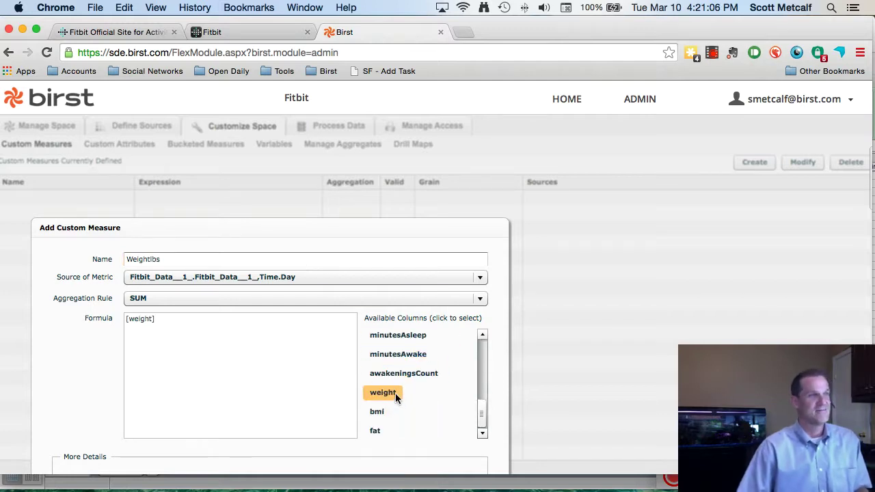
left_click(227, 324)
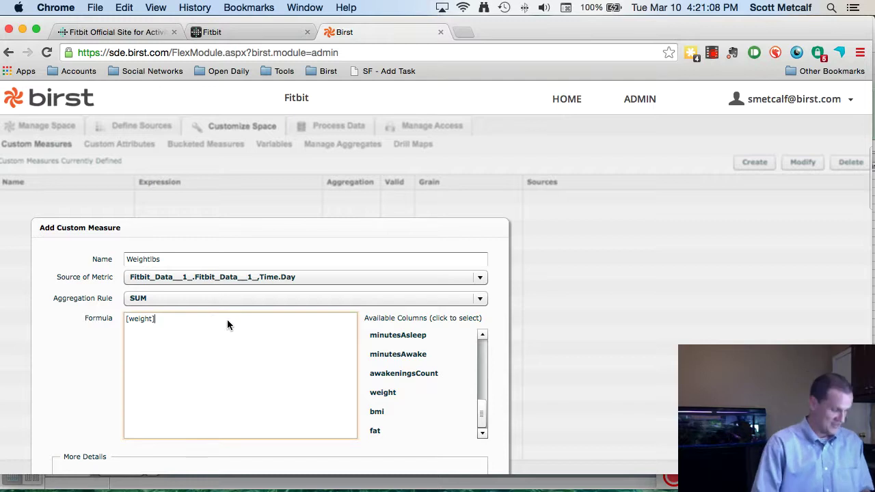
type("*")
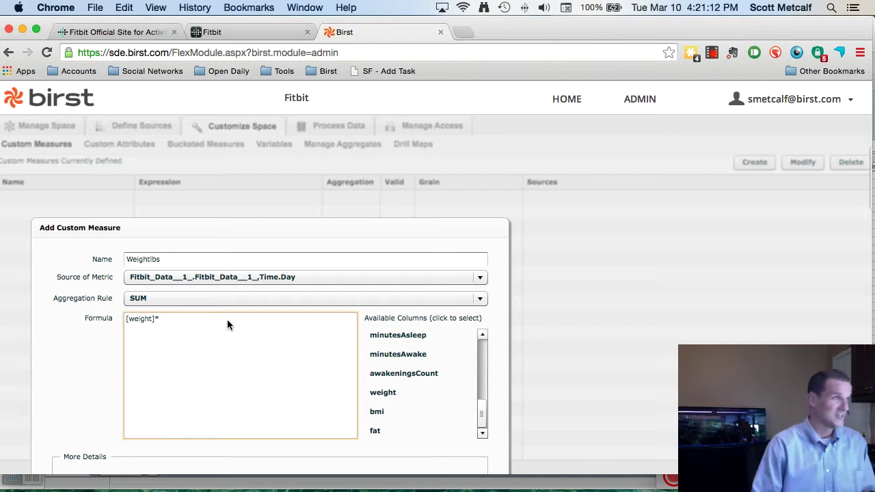
type("2.2")
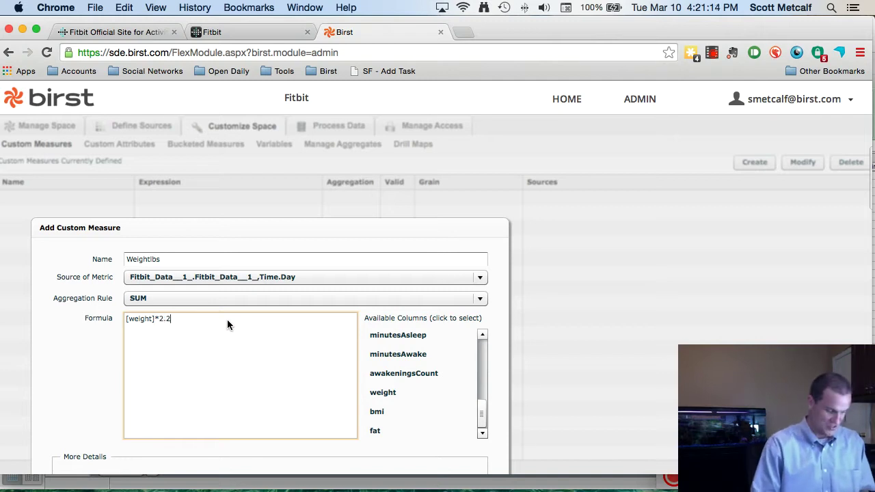
type("046")
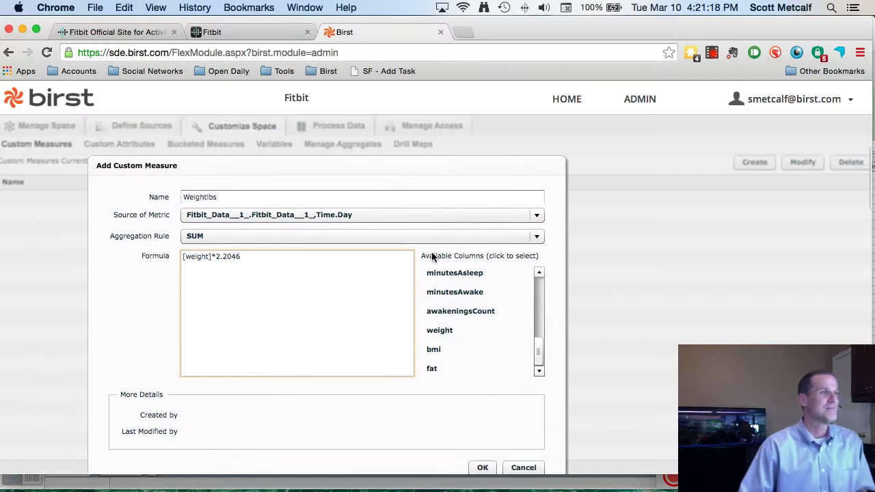
left_click_drag(470, 163, 567, 49)
left_click(578, 354)
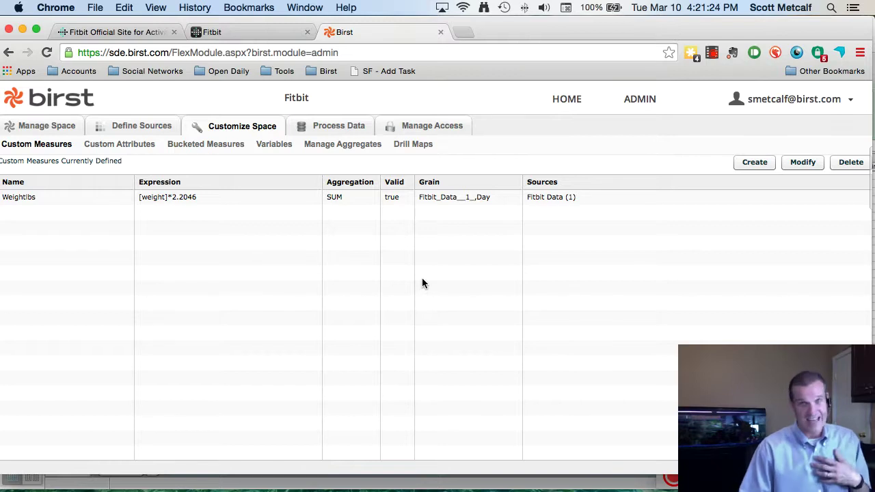
Create a custom measure named Miles with SUM aggregation and the formula [distance]*.62137
left_click(754, 163)
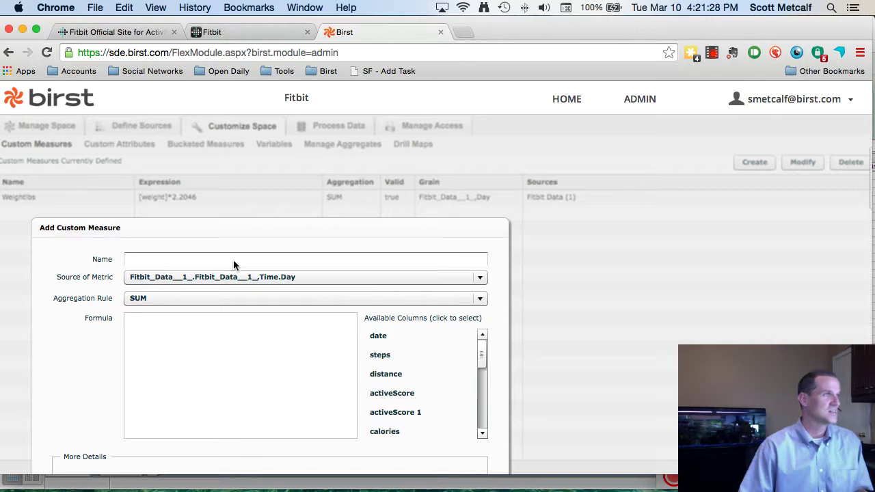
type("Miles")
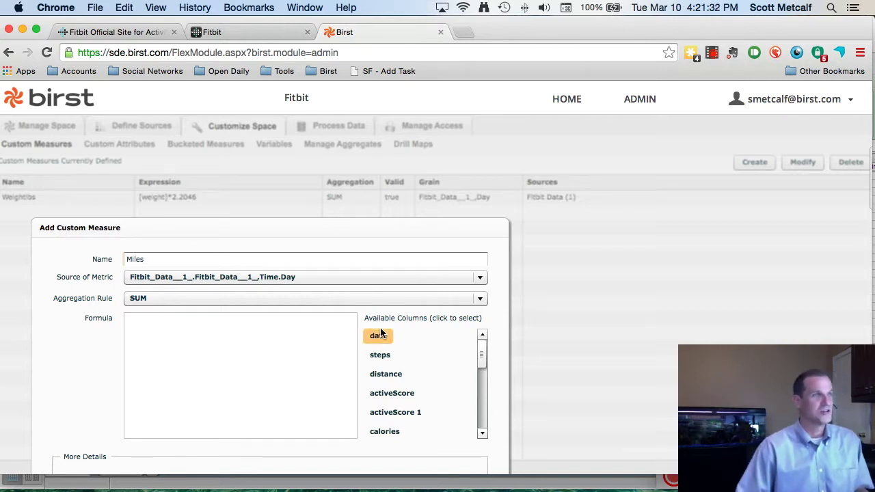
left_click(381, 375)
left_click(239, 332)
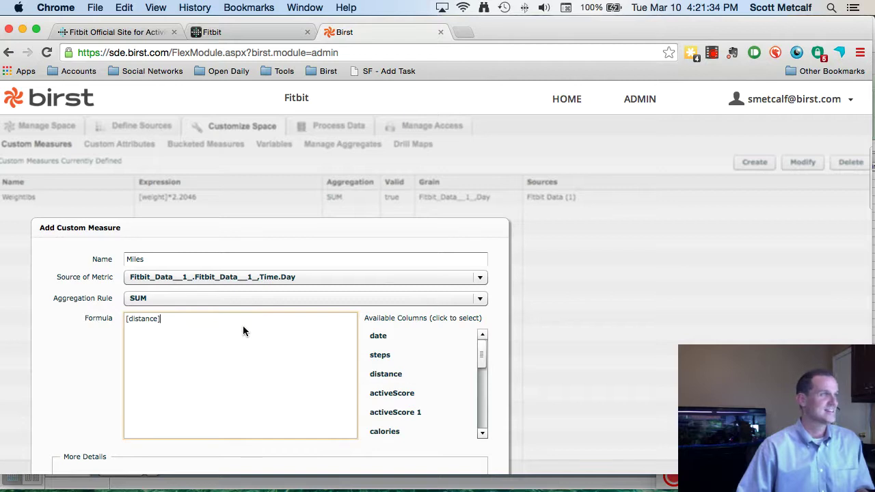
type("*")
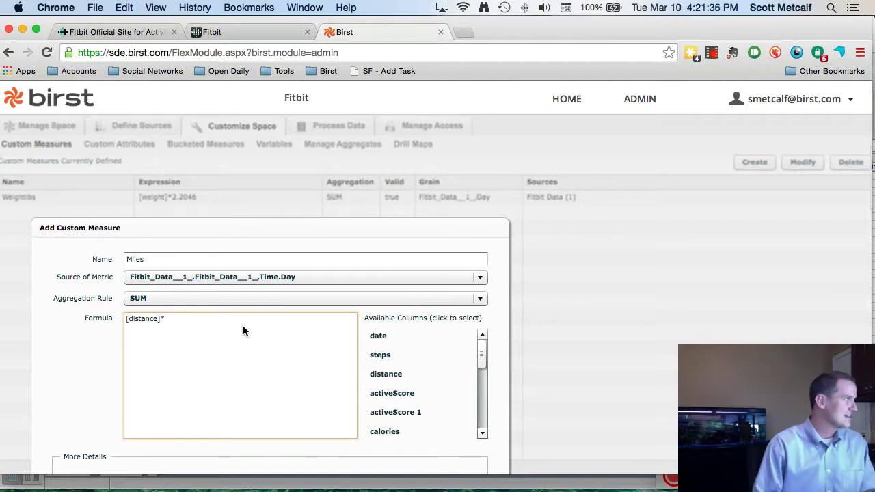
type(".62137")
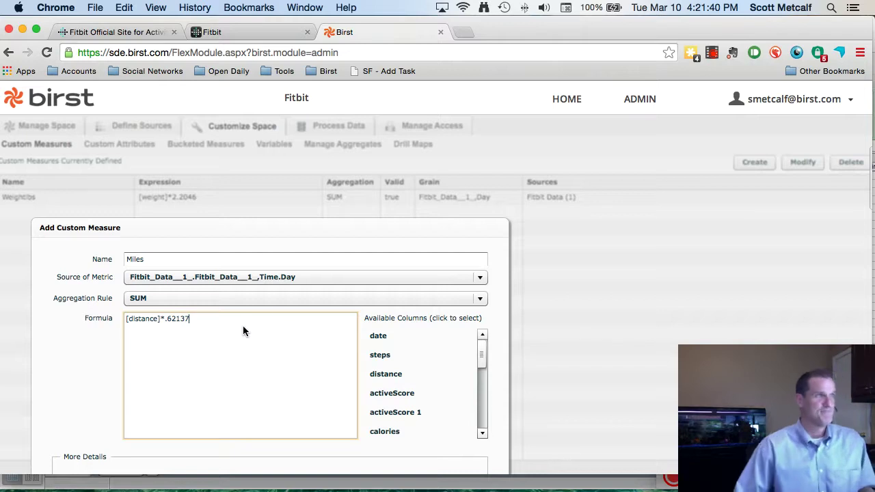
left_click_drag(384, 230, 507, 154)
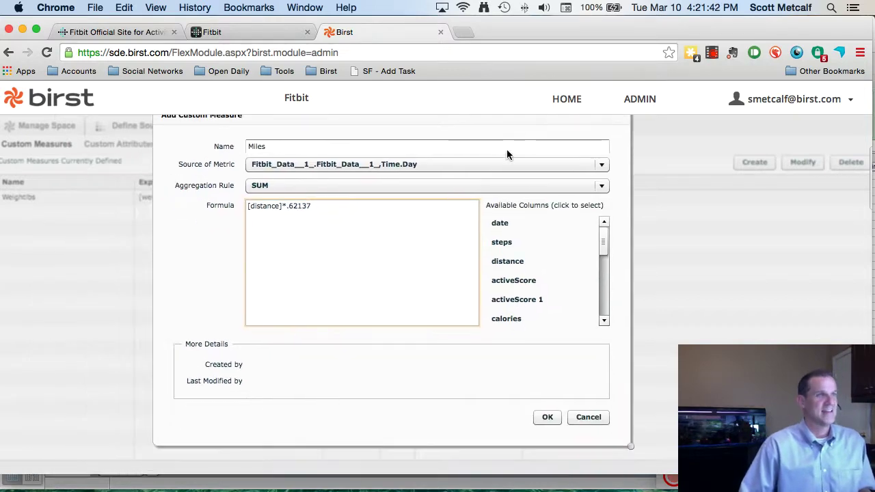
left_click(550, 417)
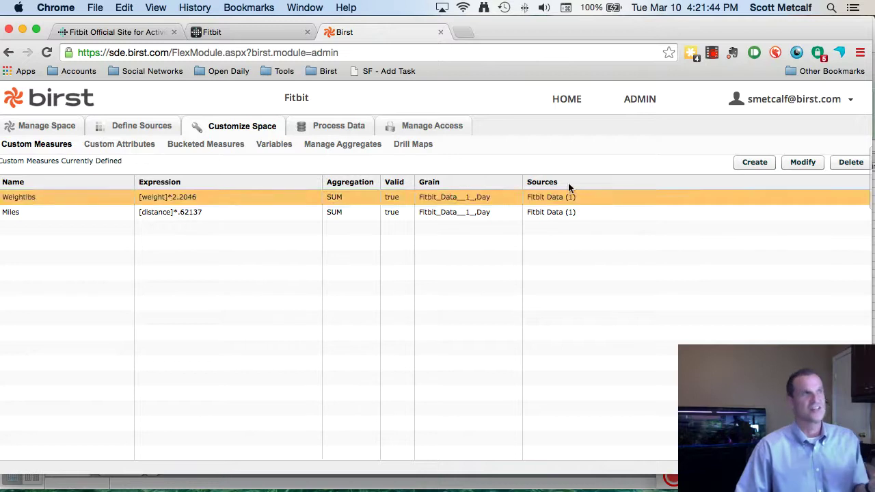
Process the Fitbit space's data again for all groups with snapshot date 03/10/2015
left_click(342, 126)
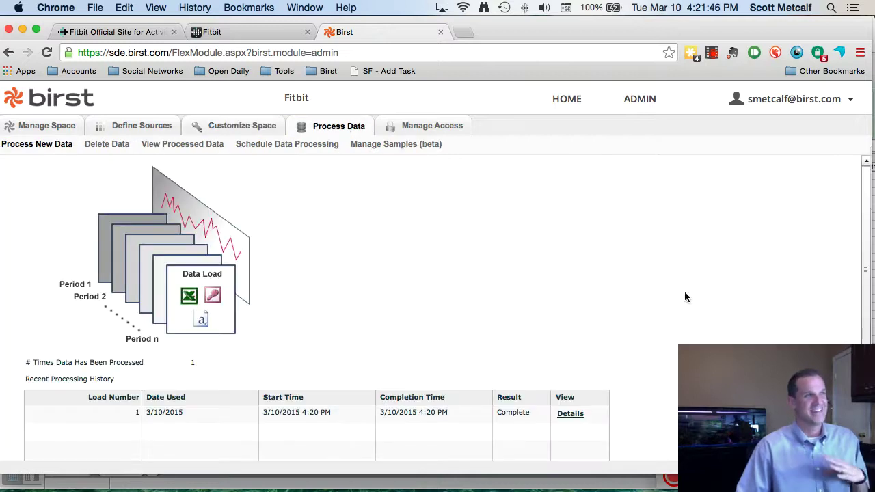
scroll(736, 298, "down", 3)
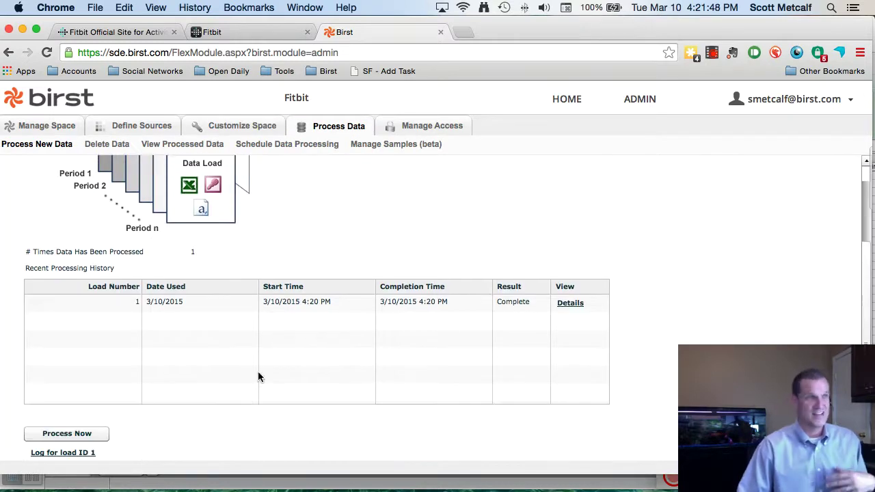
left_click(87, 431)
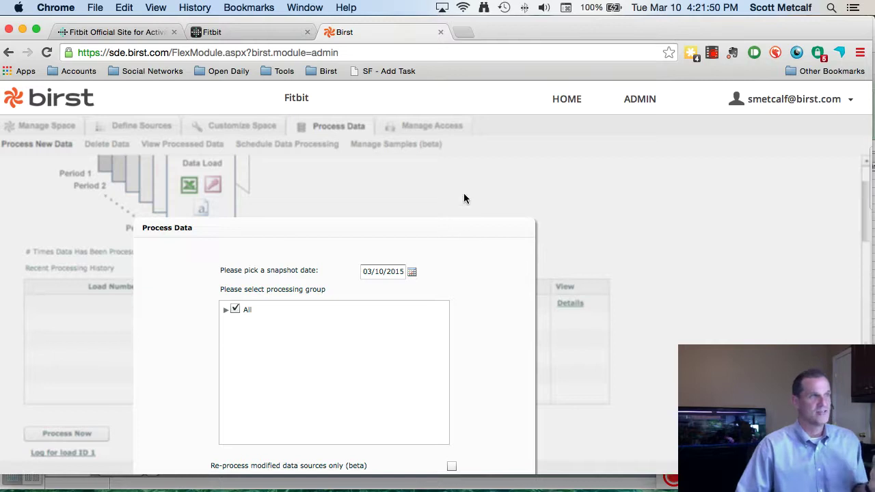
left_click(346, 406)
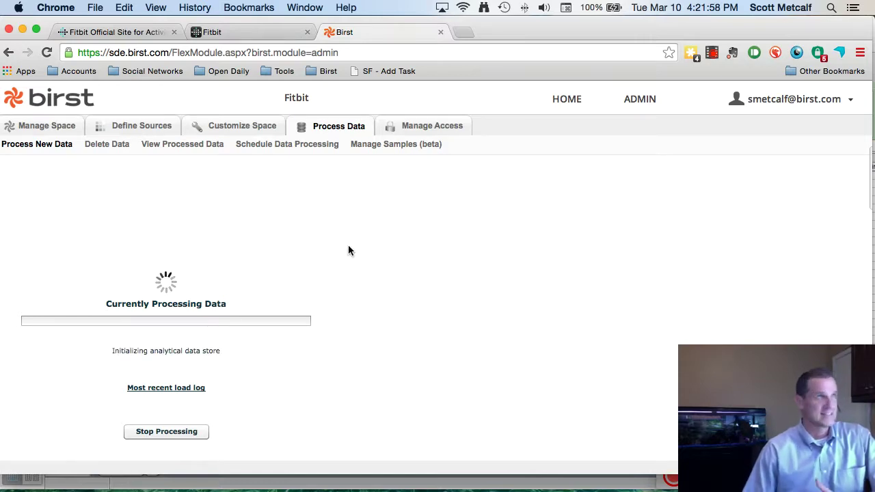
Examine the column names, types and widths of the Fitbit Data (1) source, and its raw data rows
left_click(151, 128)
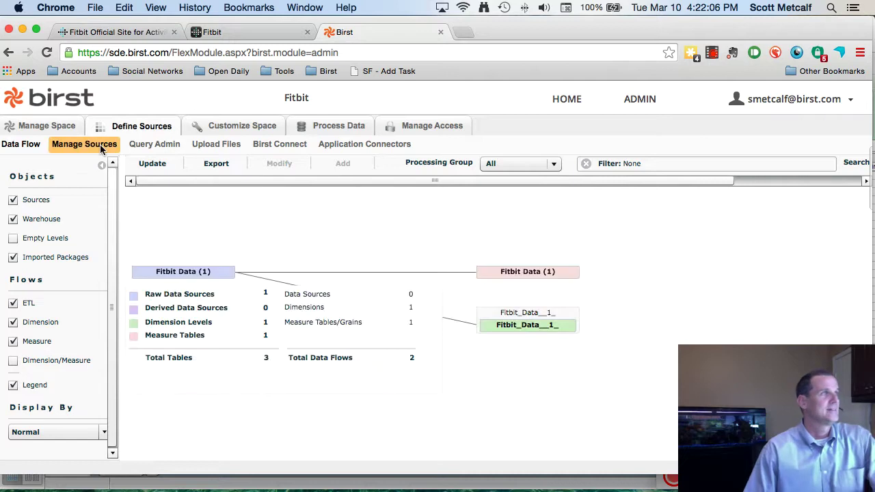
left_click(99, 146)
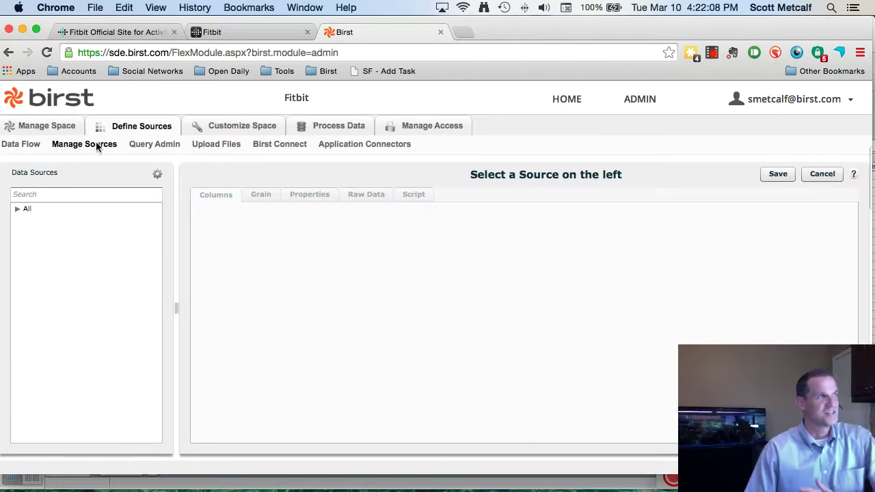
left_click(26, 209)
left_click(17, 208)
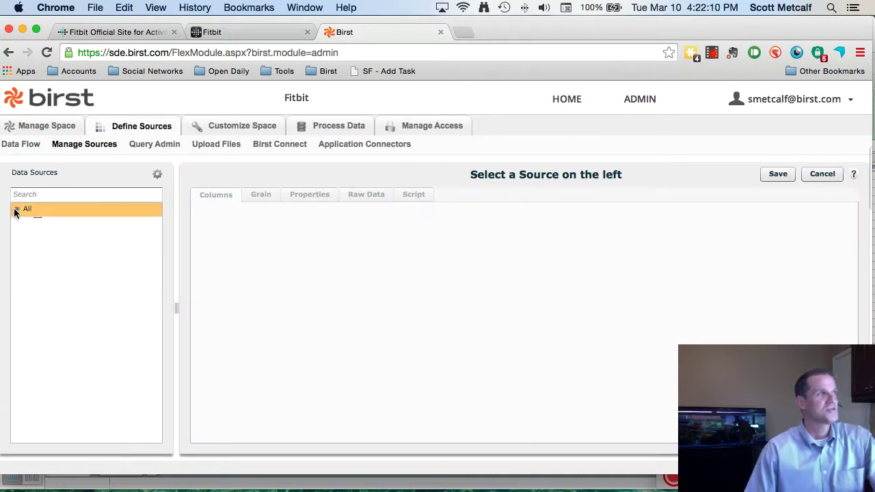
left_click(50, 224)
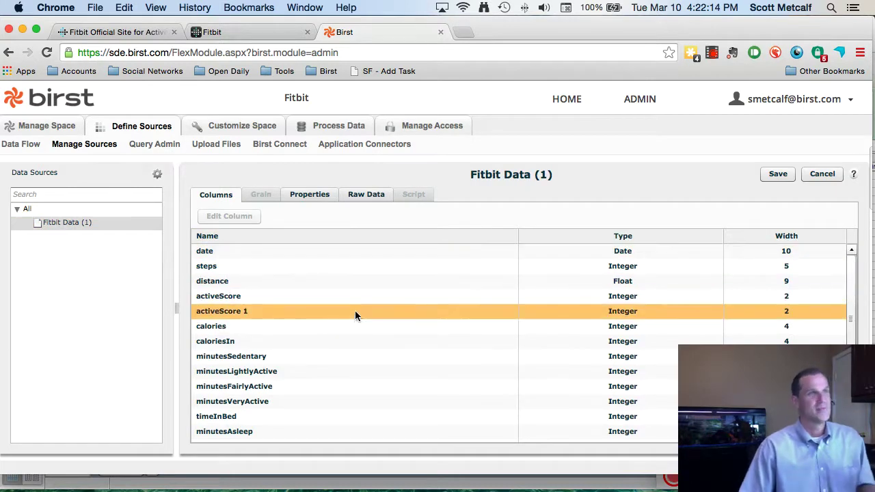
scroll(335, 315, "down", 1)
scroll(334, 315, "down", 4)
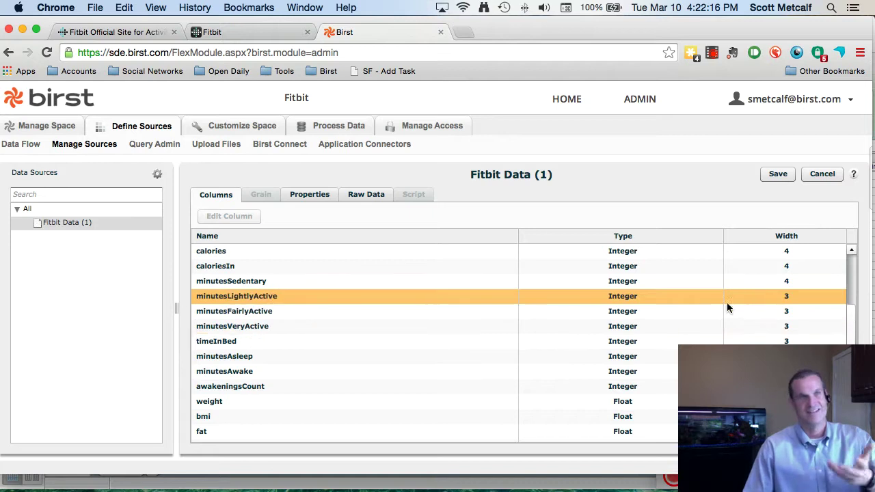
scroll(752, 287, "up", 5)
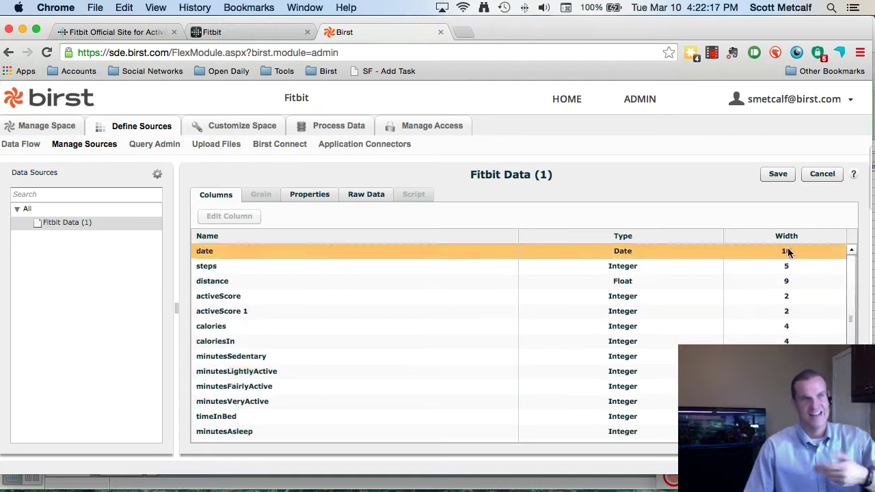
left_click(367, 194)
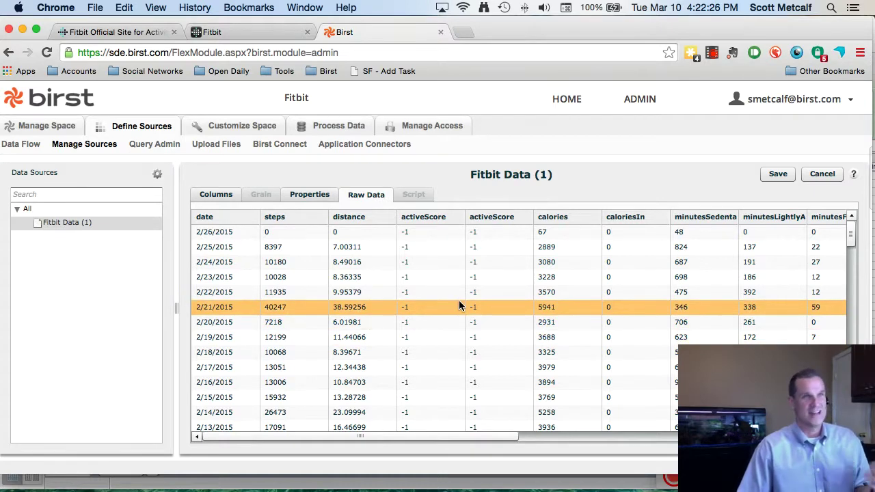
left_click_drag(465, 436, 241, 432)
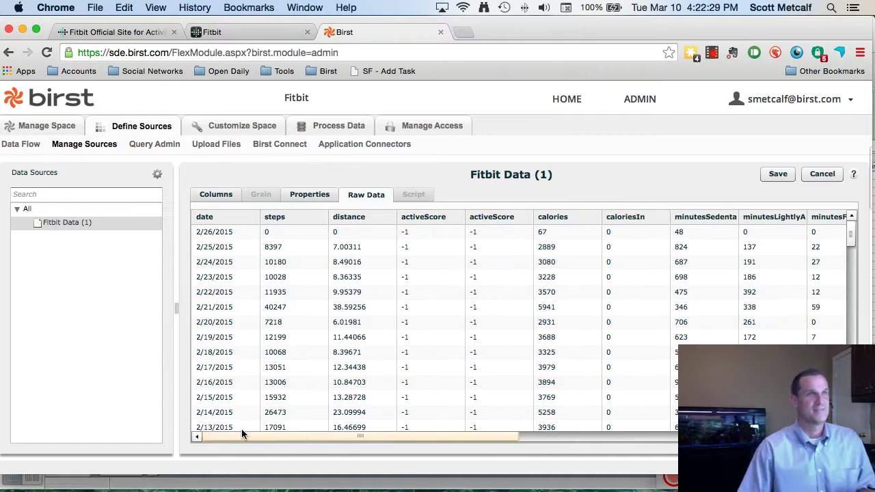
Return to the list of spaces and open a new dashboard for the Fitbit space in Dashboards 2.0
left_click(563, 102)
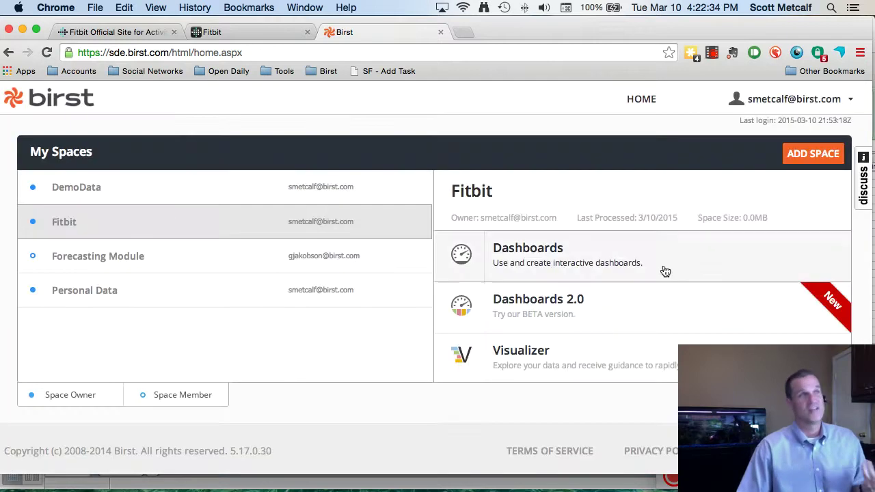
scroll(680, 266, "down", 2)
left_click(630, 294)
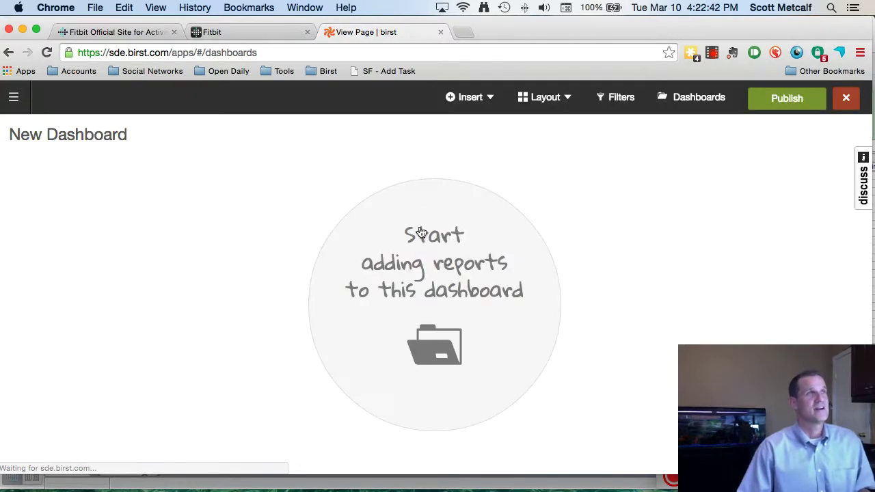
left_click(14, 97)
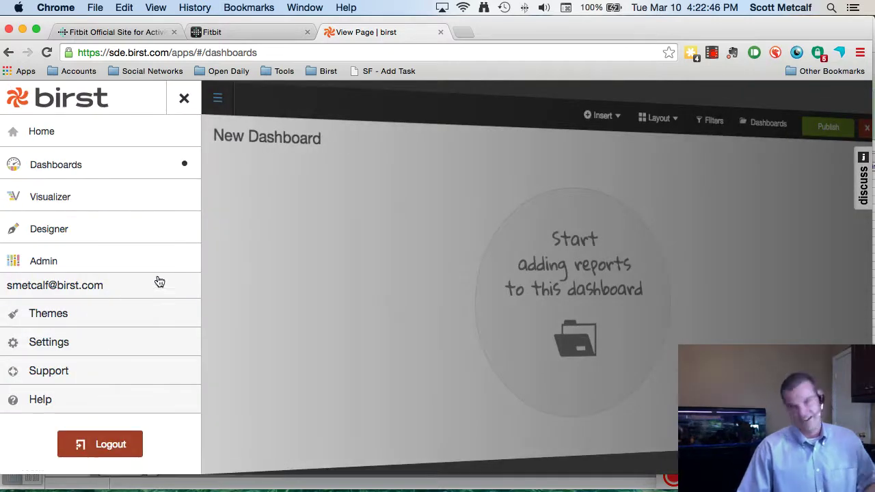
left_click(351, 233)
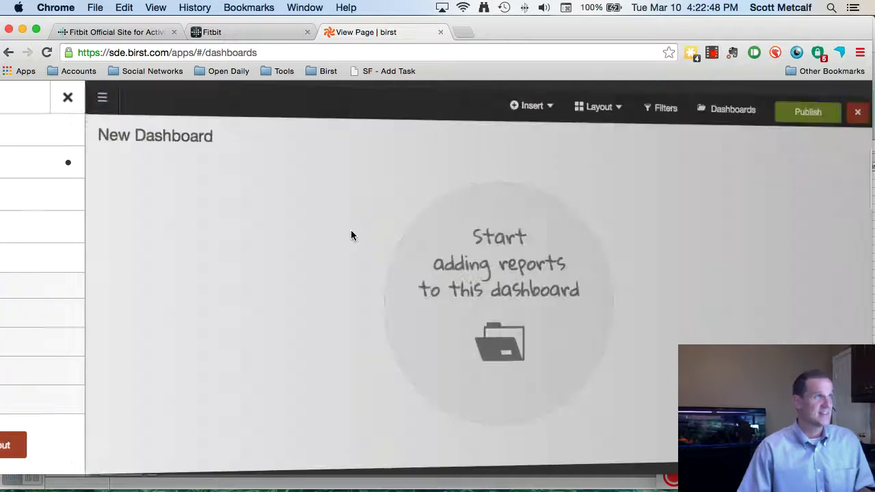
Start a new KPI for the dashboard based on the steps measure
left_click(492, 99)
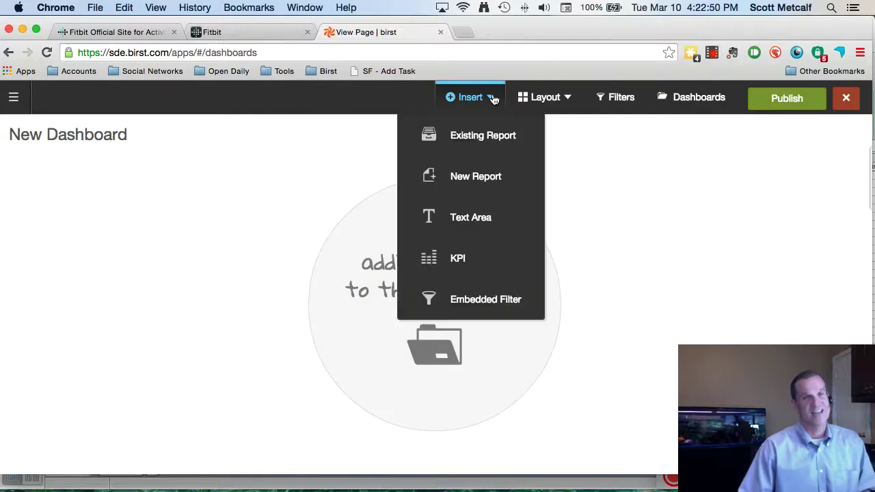
left_click(480, 263)
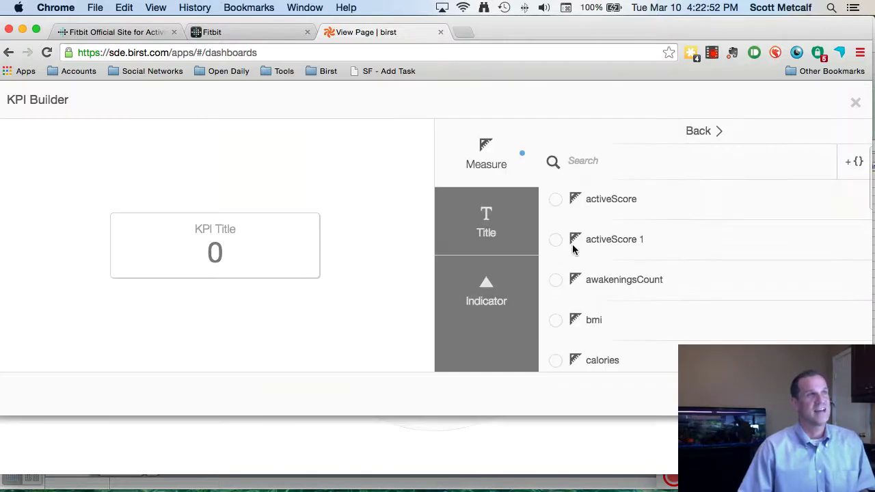
scroll(655, 235, "down", 2)
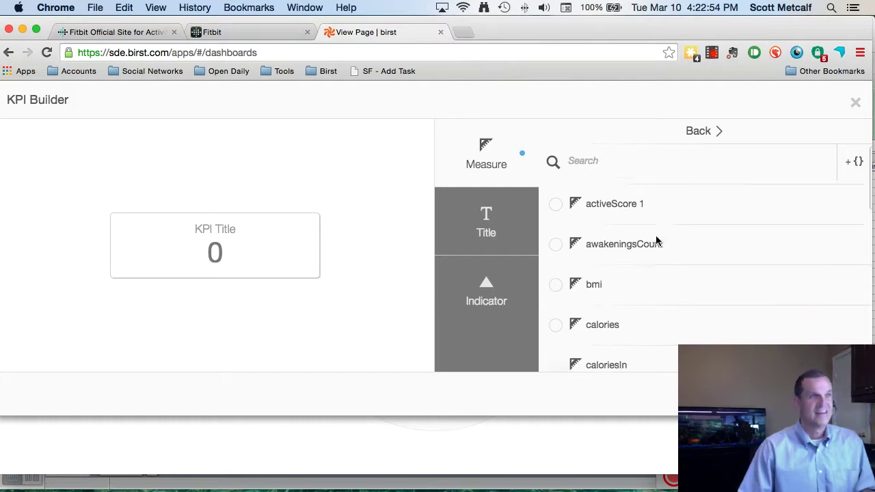
scroll(598, 313, "down", 10)
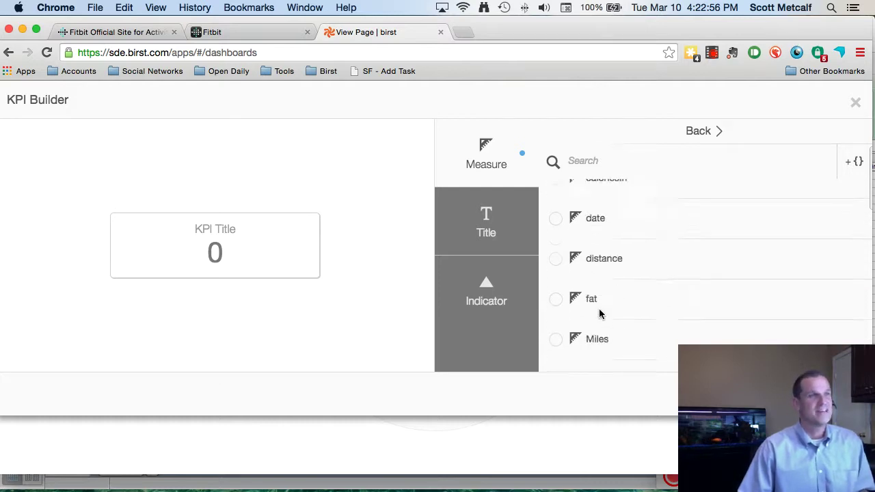
scroll(602, 314, "down", 1)
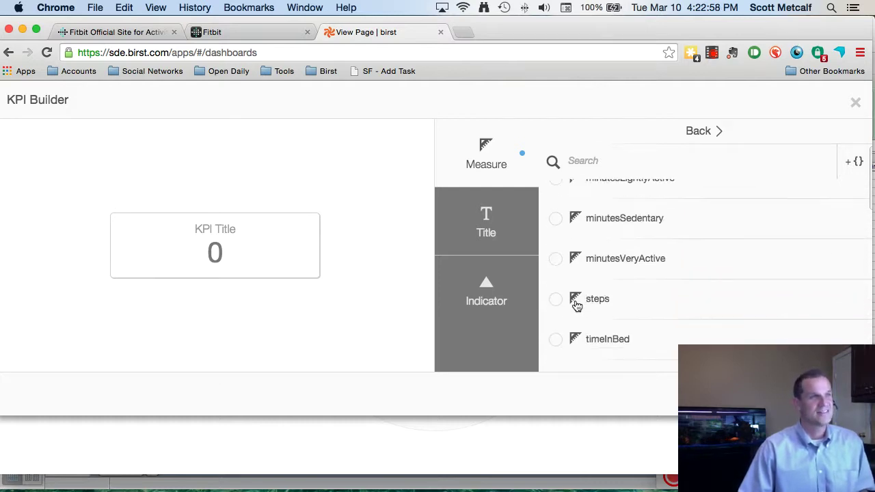
left_click(556, 300)
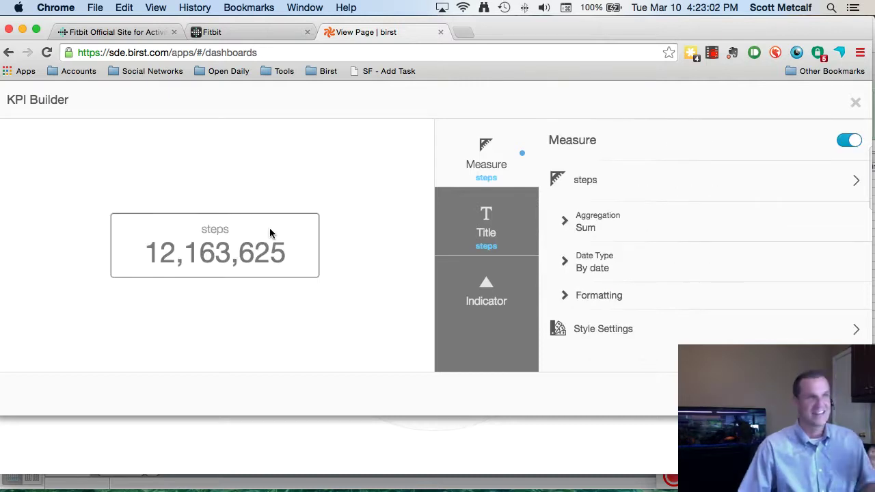
Title the KPI Lifetime steps and place it on the dashboard
left_click(521, 212)
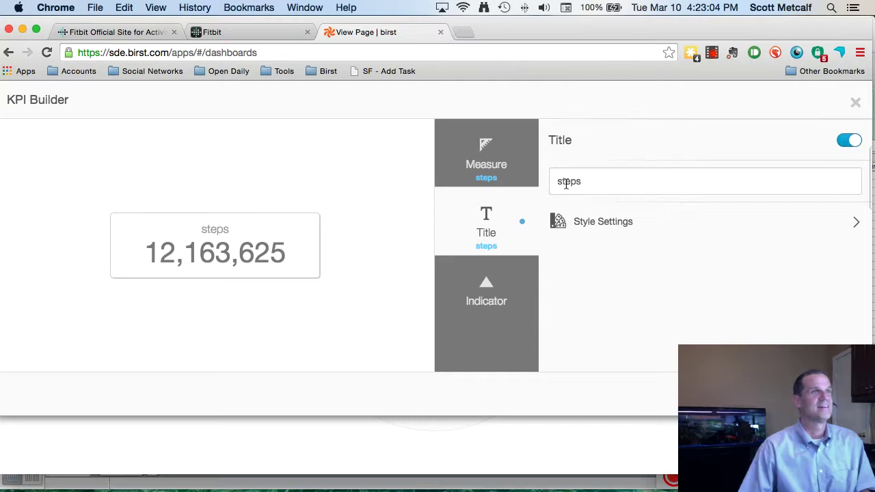
left_click(559, 182)
type("Lifetime")
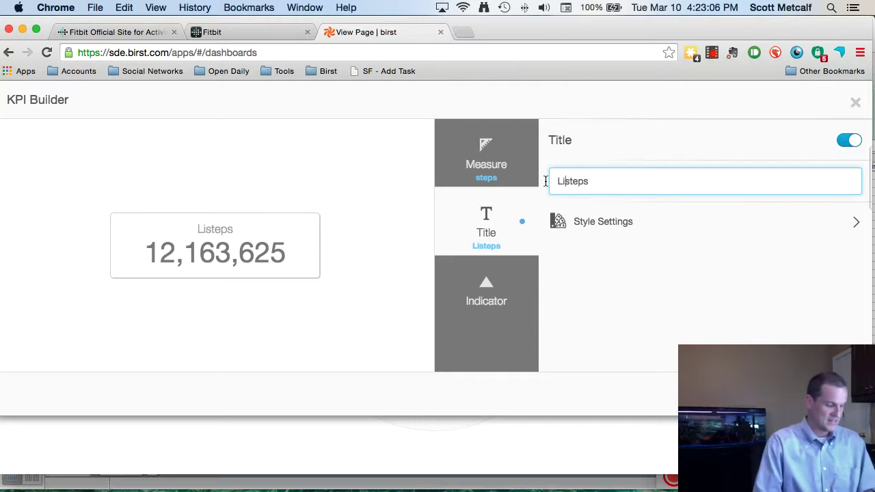
left_click(829, 394)
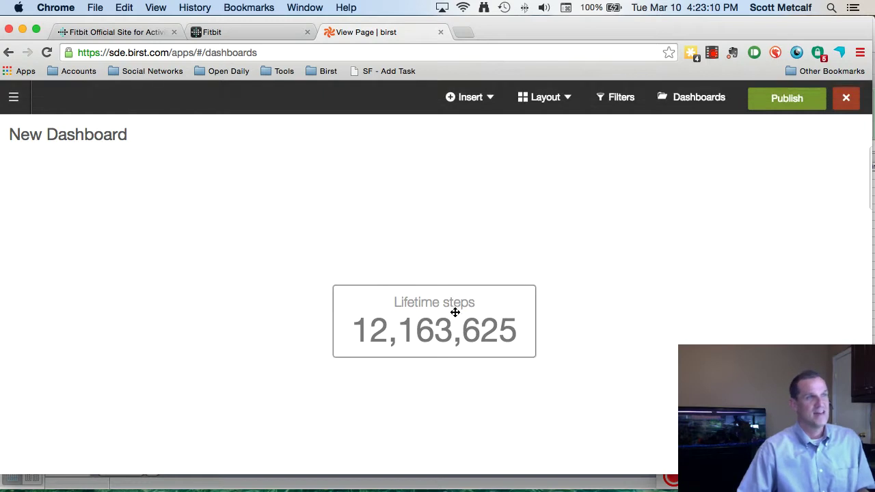
Enlarge the Lifetime steps KPI and apply a layout that aligns it in the dashboard's upper-left corner
left_click_drag(450, 316, 337, 212)
left_click_drag(408, 248, 467, 296)
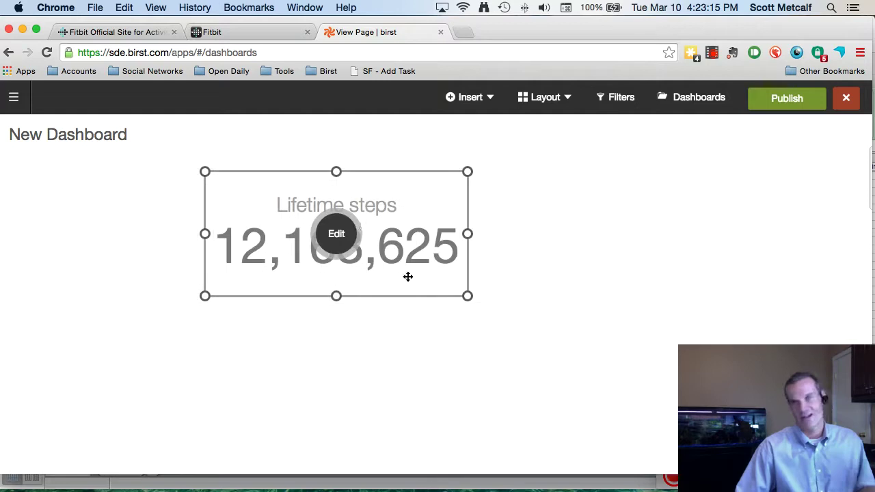
left_click(572, 102)
left_click(558, 216)
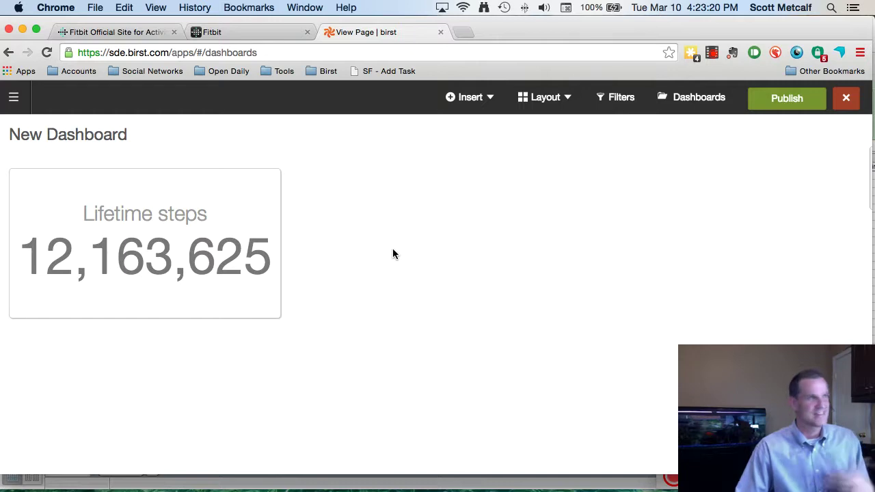
Add a second KPI to the dashboard showing the calories measure with its default title
left_click(491, 97)
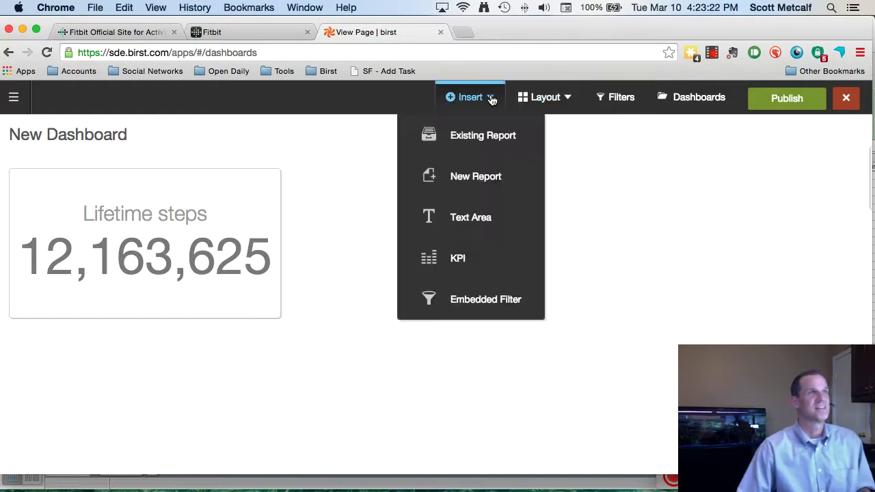
left_click(457, 261)
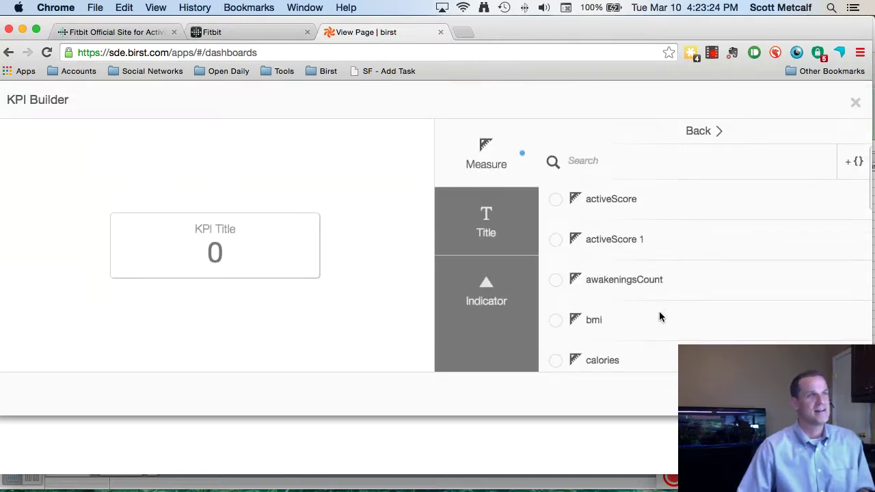
left_click(557, 359)
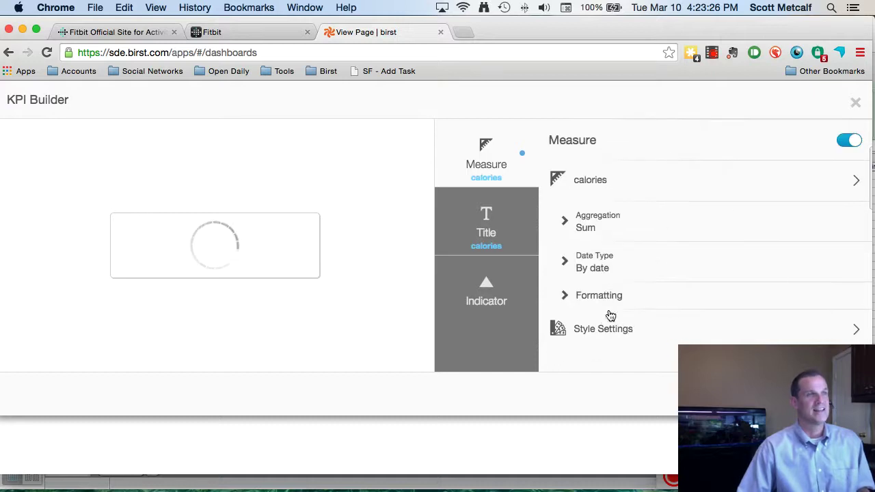
left_click(824, 394)
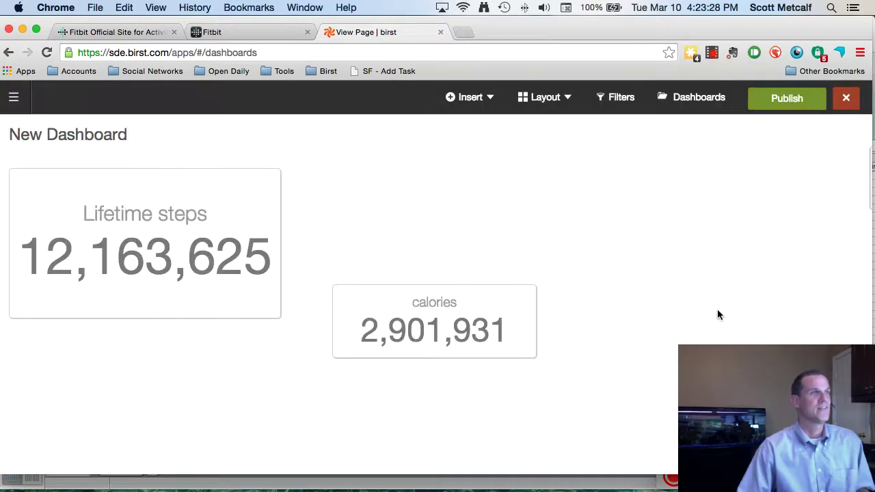
Add a third KPI to the dashboard showing the Miles measure with its default title
left_click(492, 100)
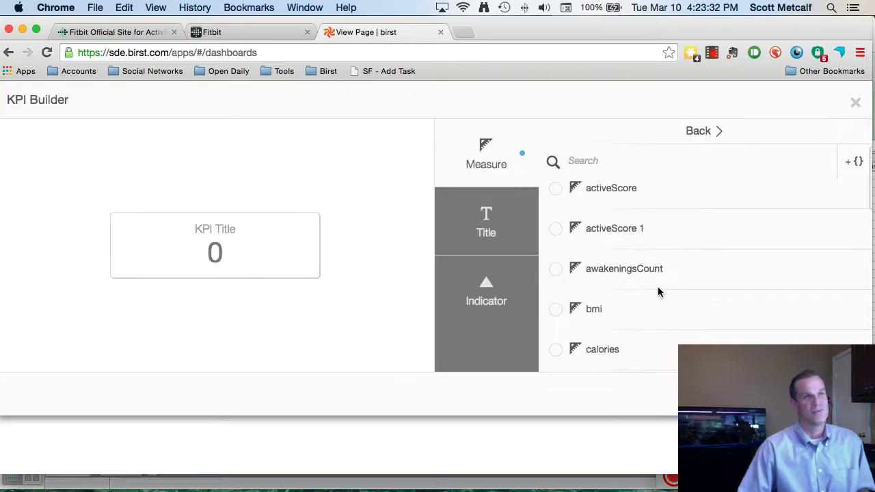
scroll(658, 287, "down", 3)
scroll(658, 290, "down", 2)
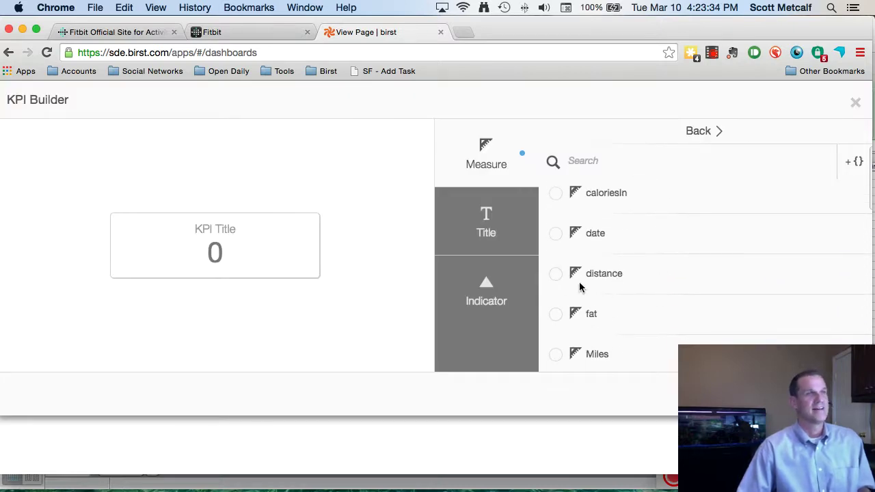
scroll(620, 276, "down", 1)
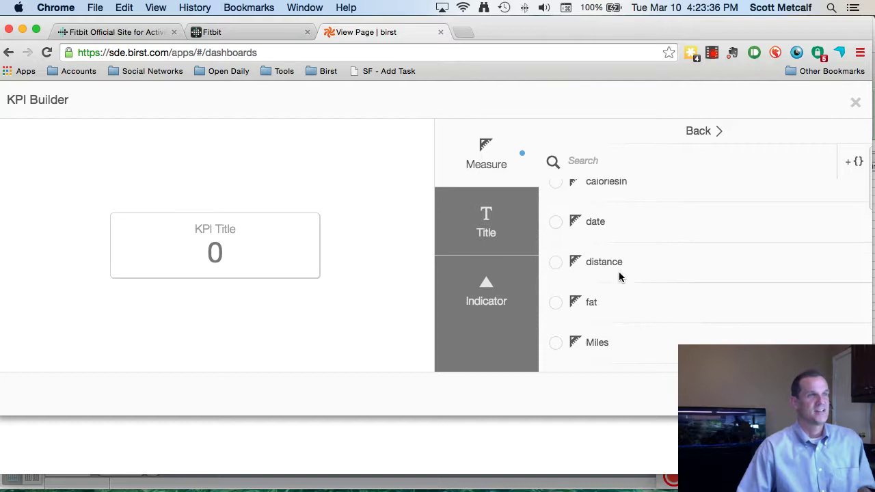
left_click(565, 336)
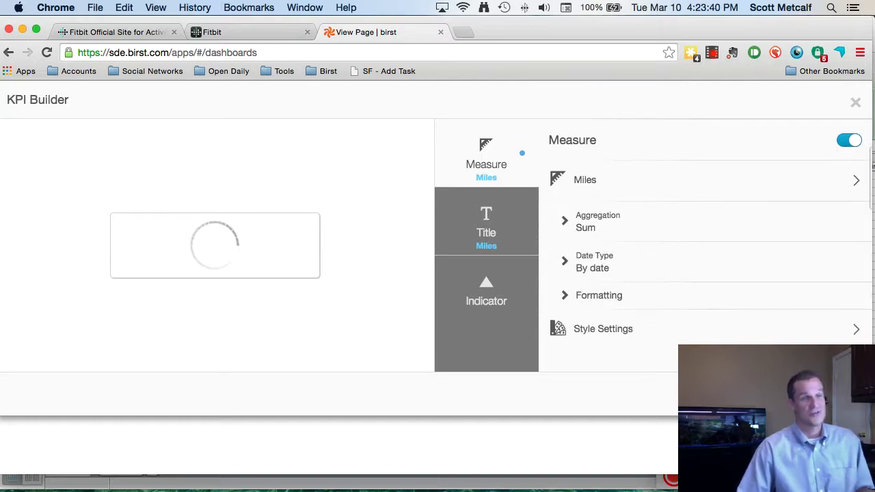
left_click(822, 393)
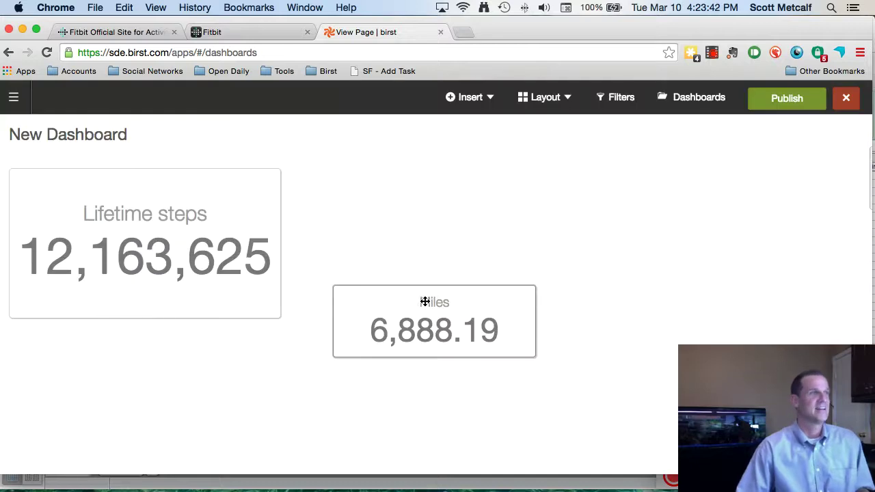
Arrange the Miles, calories and Lifetime steps KPIs side by side in one row with a layout, and publish the dashboard
left_click_drag(455, 317, 686, 218)
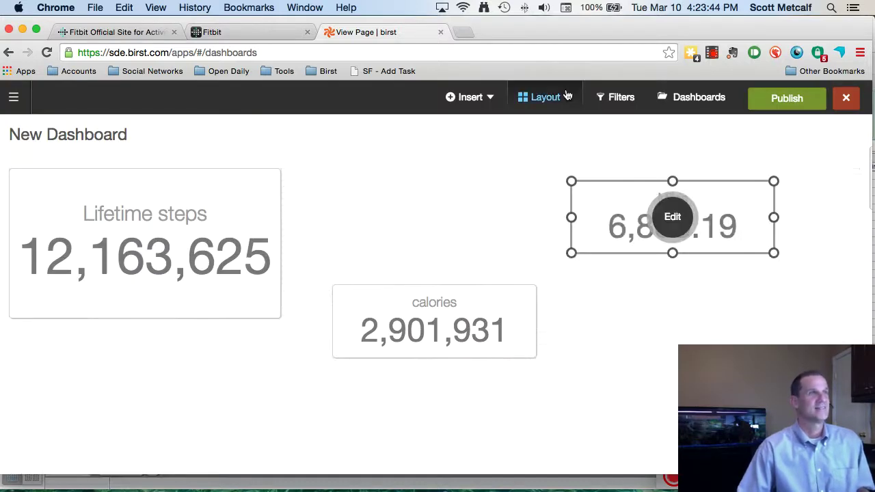
left_click(545, 97)
left_click(558, 218)
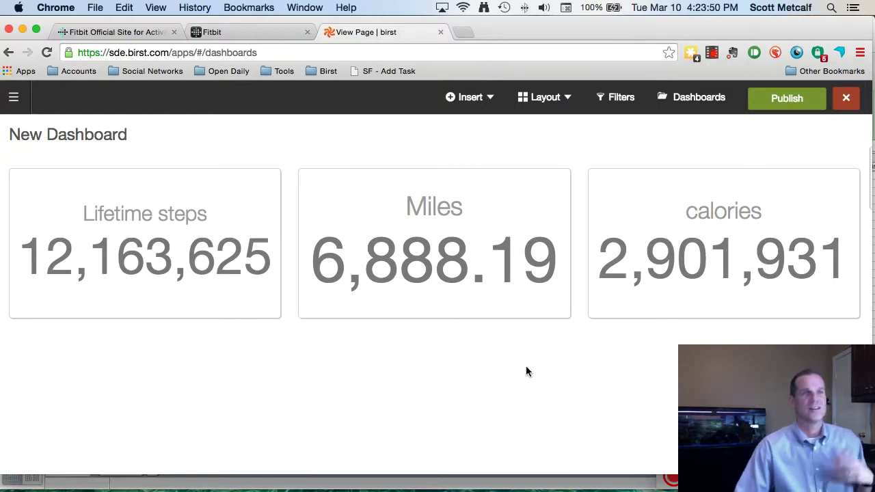
left_click(790, 106)
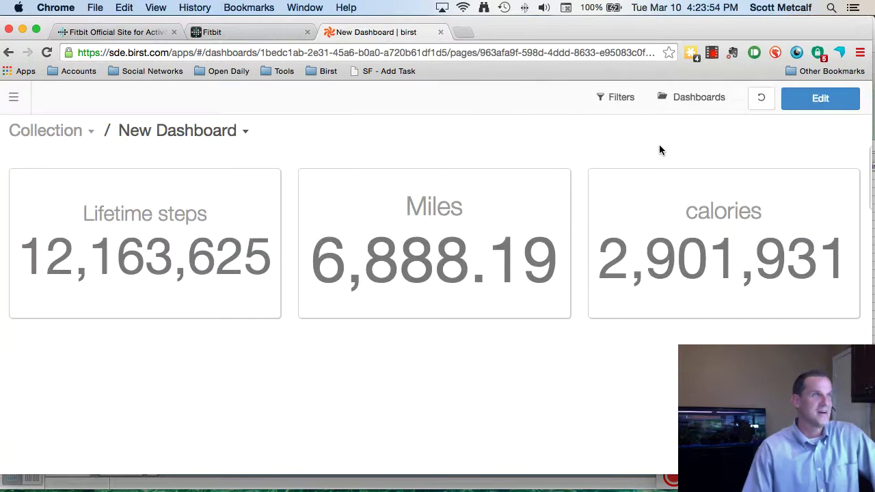
Reopen the published dashboard for editing and start inserting a new report
left_click(805, 104)
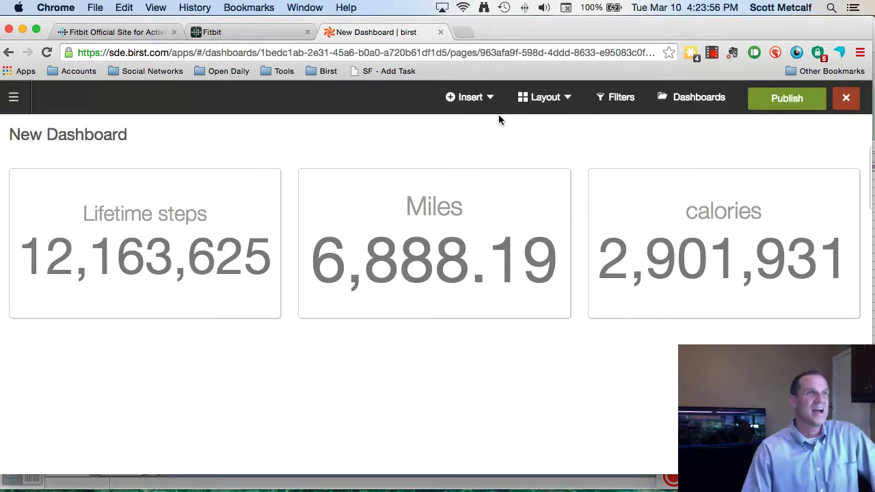
left_click(494, 100)
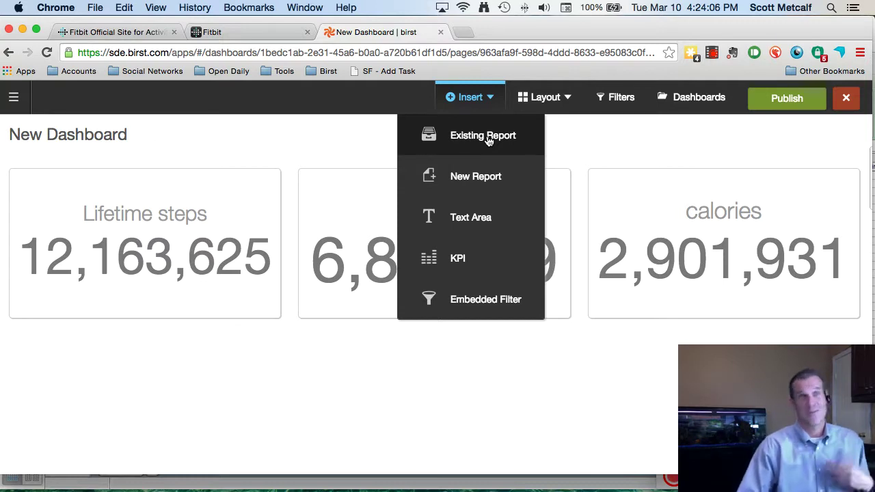
left_click(482, 182)
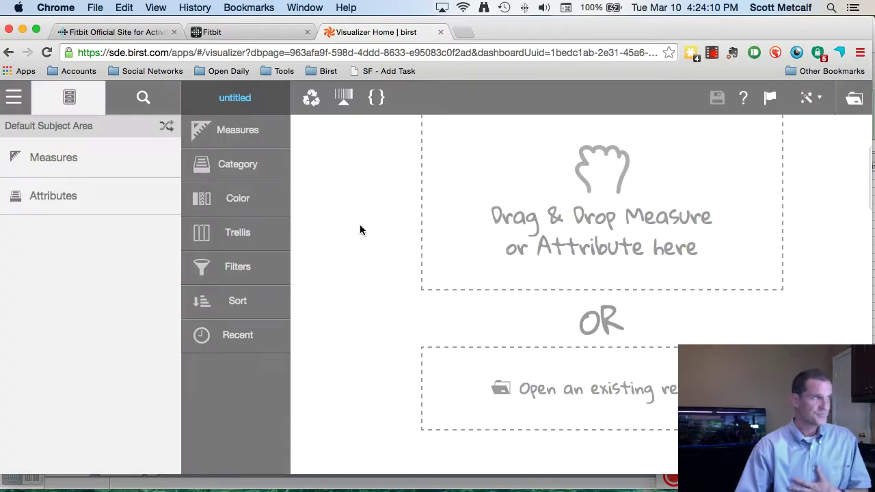
Examine the measures and the Time attributes available in the Default Subject Area for the report
left_click(68, 160)
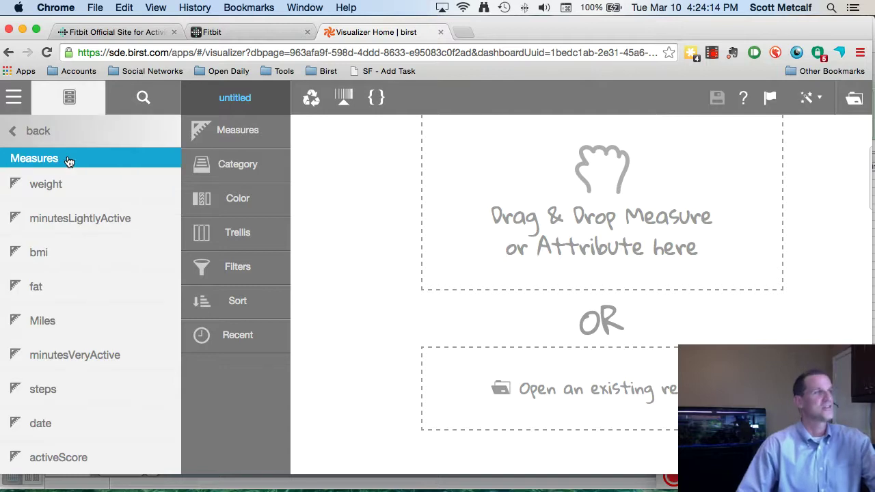
scroll(120, 243, "down", 1)
scroll(120, 242, "down", 8)
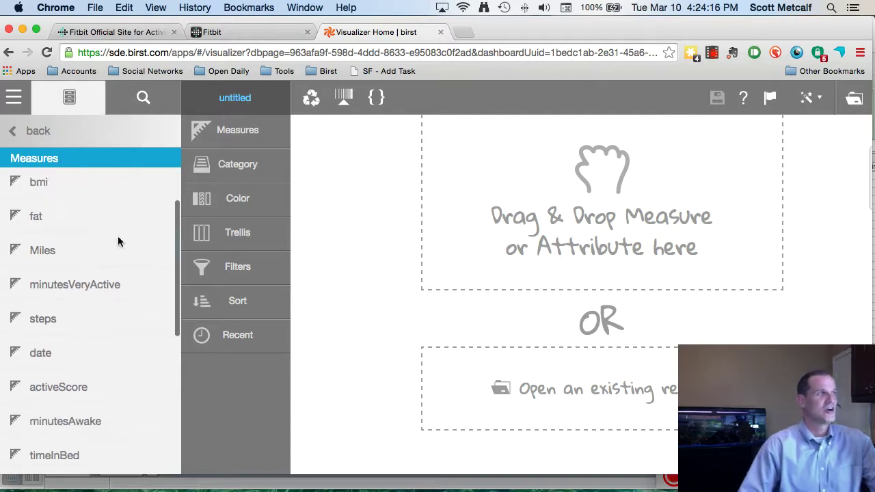
scroll(120, 242, "down", 3)
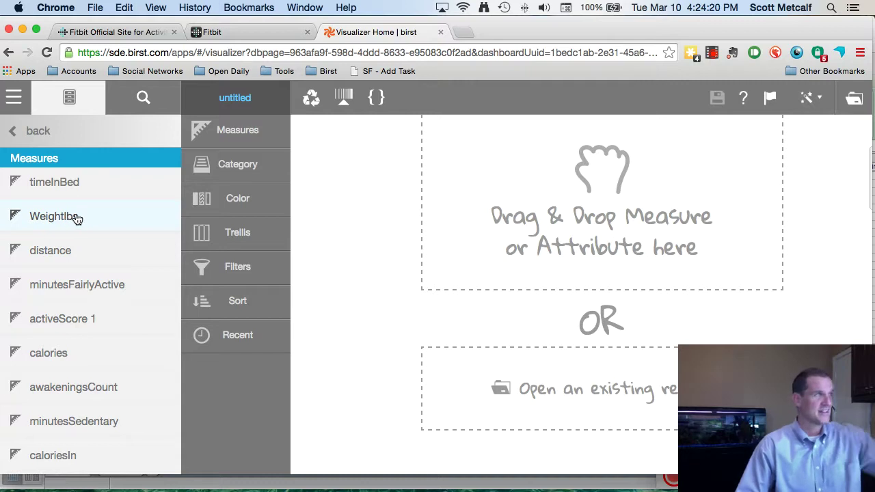
scroll(107, 230, "down", 1)
scroll(109, 233, "up", 10)
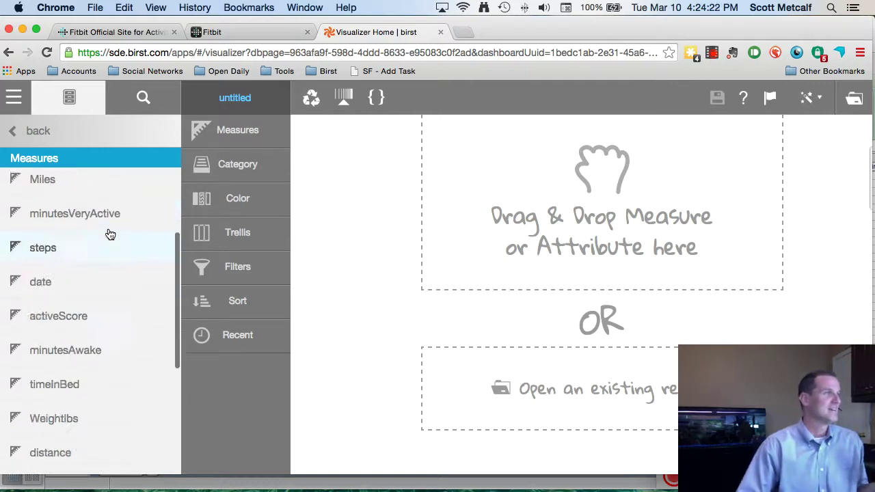
left_click(29, 130)
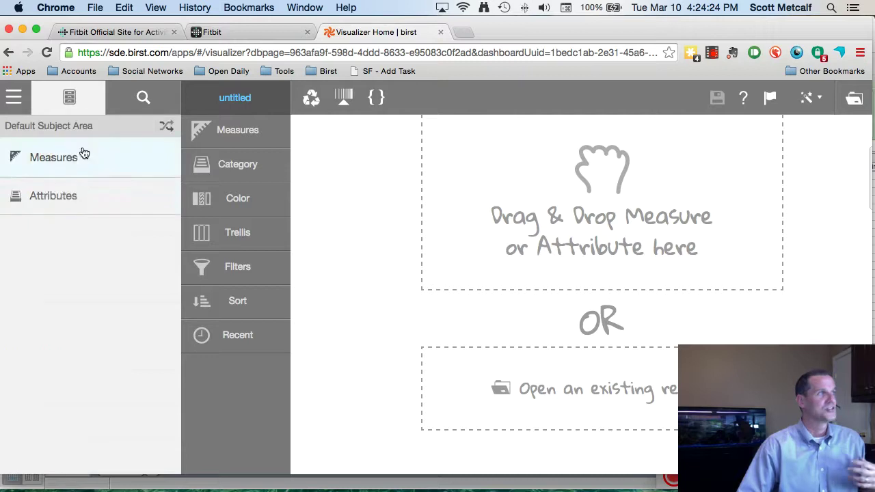
left_click(55, 198)
left_click(71, 186)
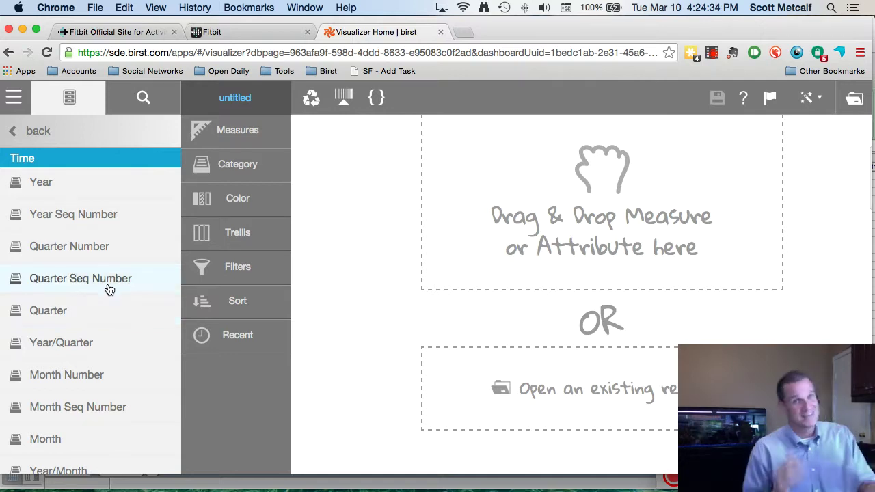
left_click(31, 132)
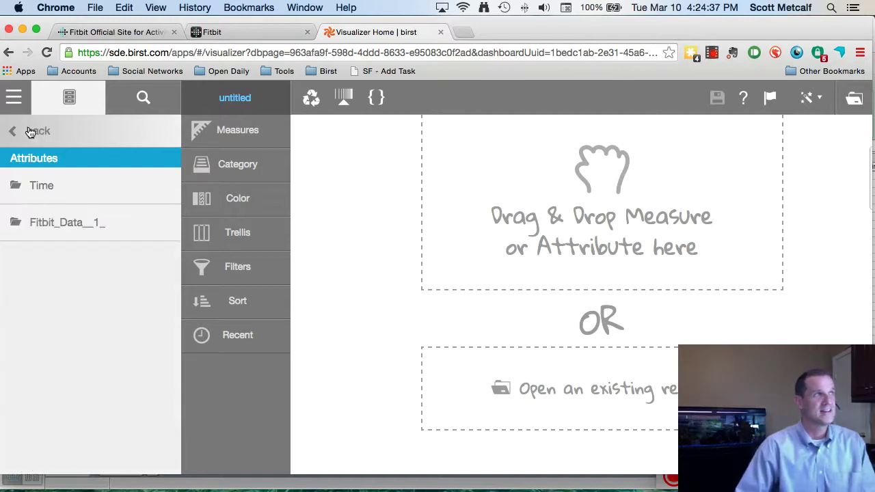
Search the subject area for weight and add the Weightlbs measure to the empty chart
left_click(139, 101)
type("weight")
key("BackSpace")
key("BackSpace")
key("BackSpace")
key("BackSpace")
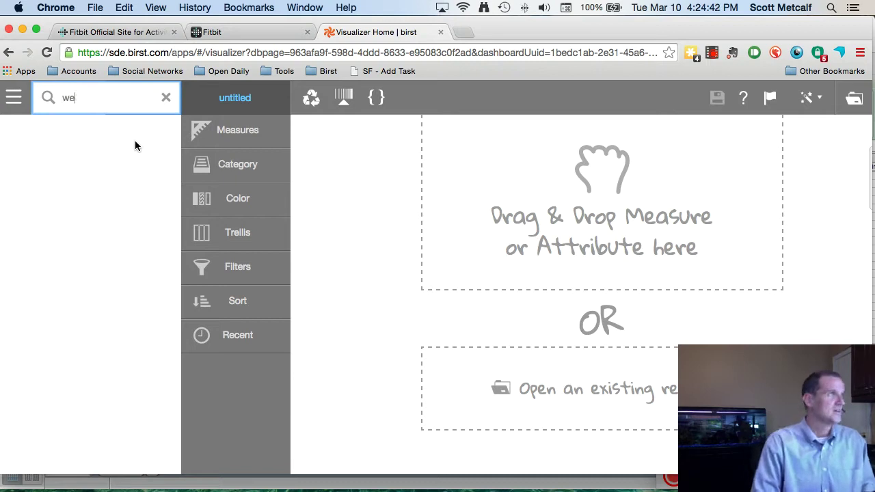
type("ight")
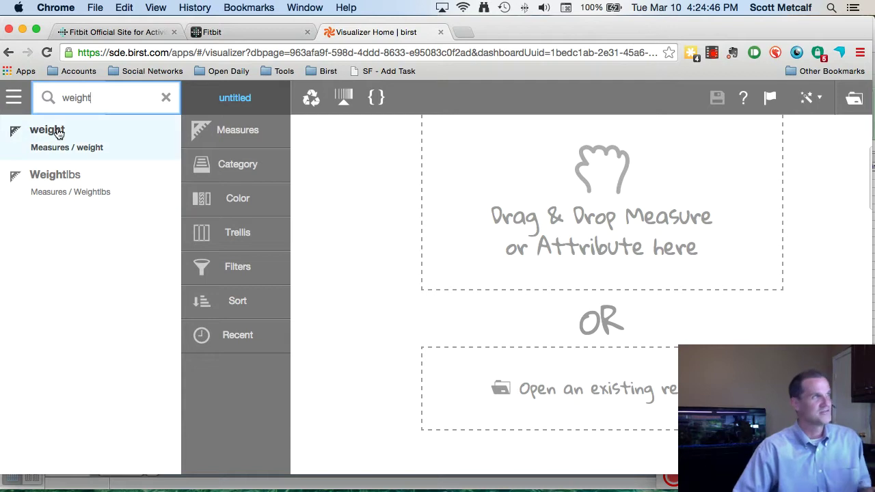
left_click_drag(55, 175, 605, 191)
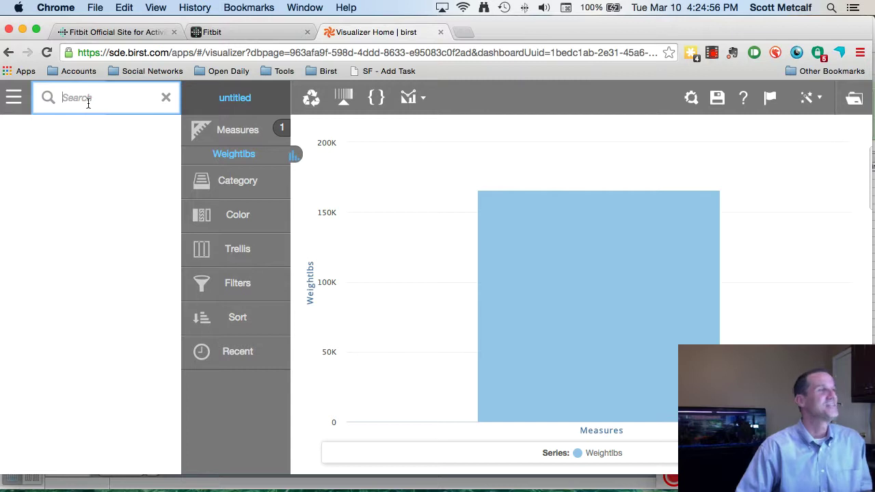
Search for date and add the date attribute from Fitbit Data 1 as the chart's category
type("ate")
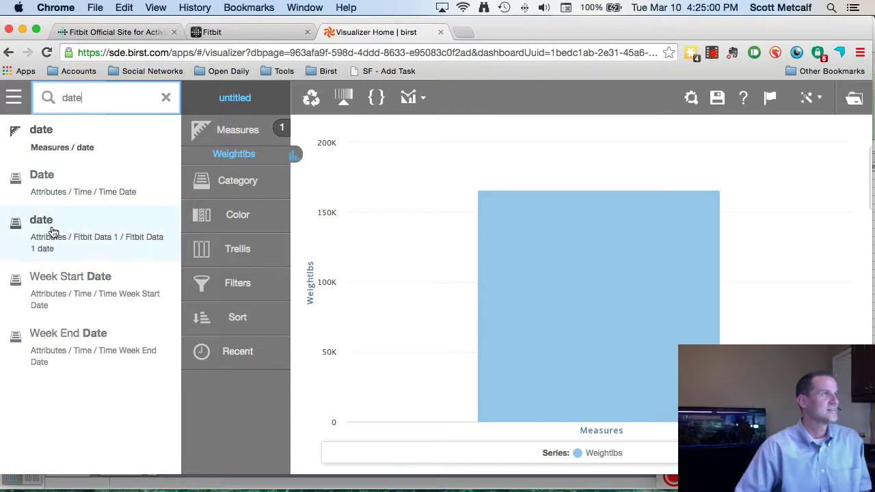
left_click_drag(57, 234, 485, 273)
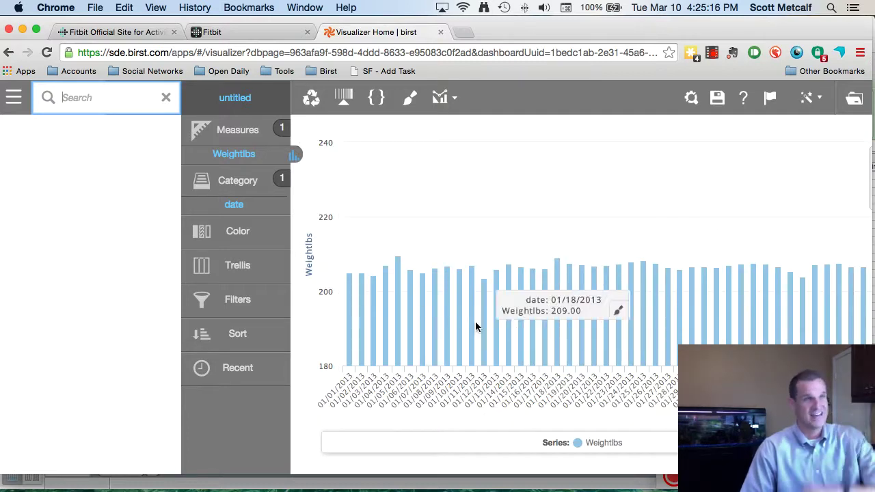
scroll(745, 311, "right", 3)
scroll(745, 311, "left", 3)
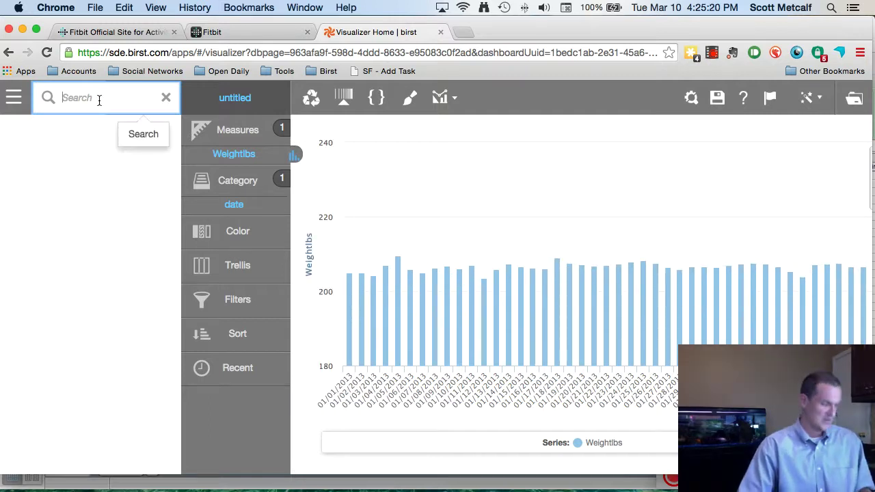
Find the Year/Month attribute and filter the weight chart by it, with Equal To set to 2015/02
type("month")
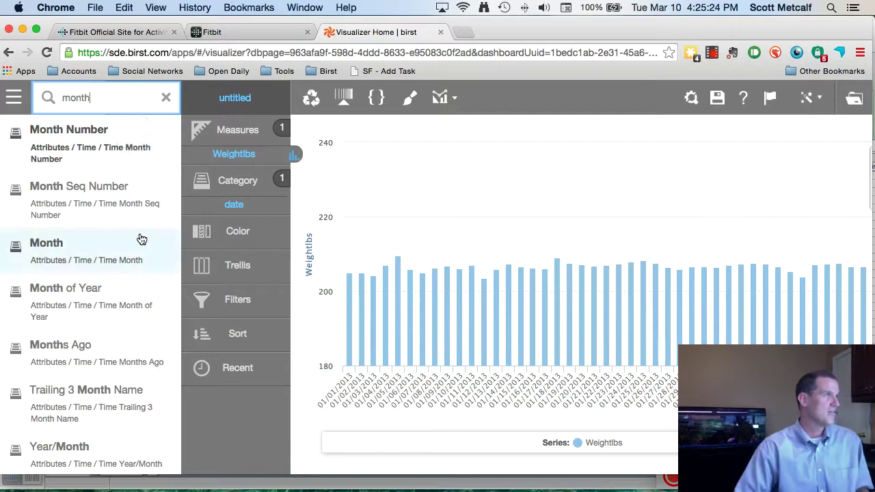
scroll(132, 272, "down", 2)
scroll(135, 280, "down", 2)
left_click_drag(24, 321, 240, 300)
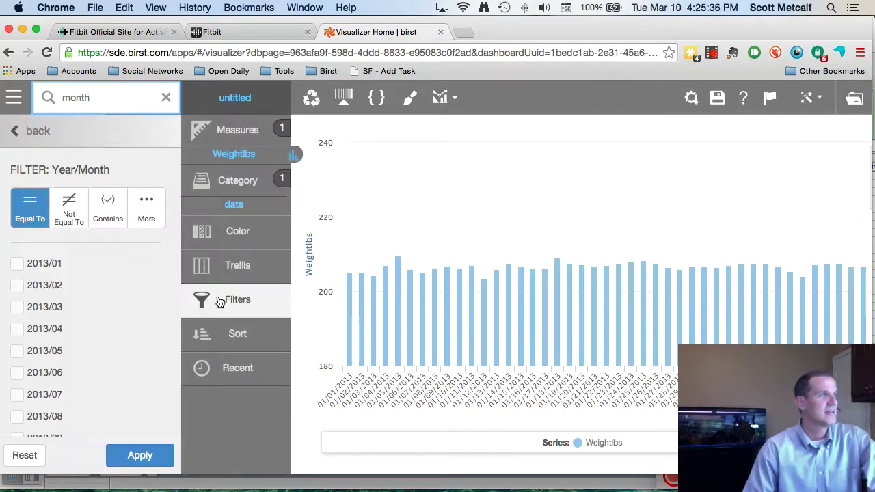
scroll(69, 301, "down", 3)
scroll(68, 301, "down", 4)
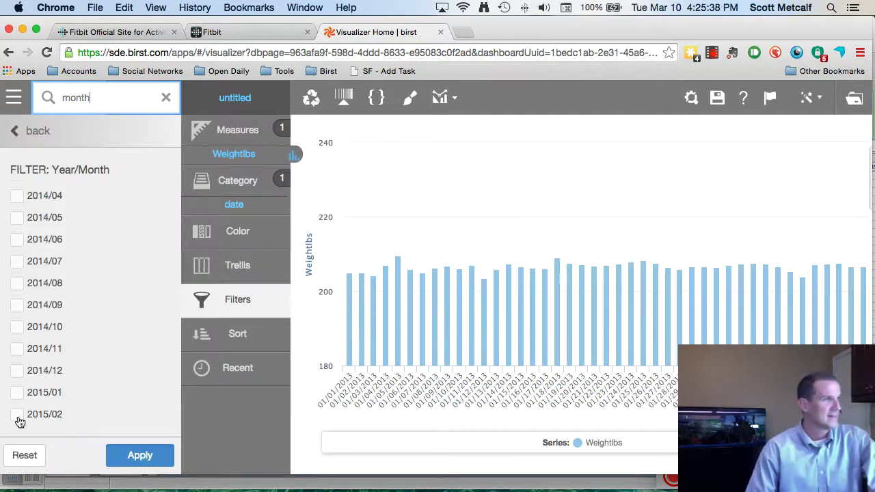
left_click(17, 415)
left_click(137, 459)
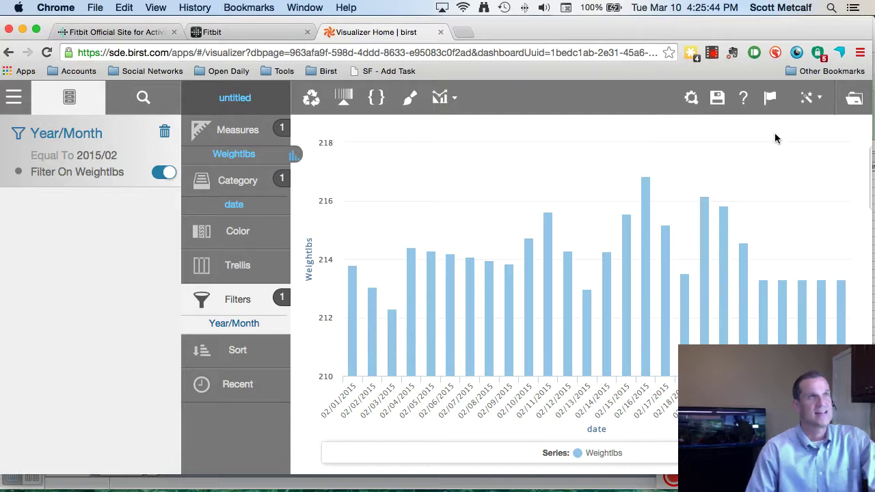
Change the weight chart's visualization to an area chart and dismiss the rendering notice
left_click(816, 100)
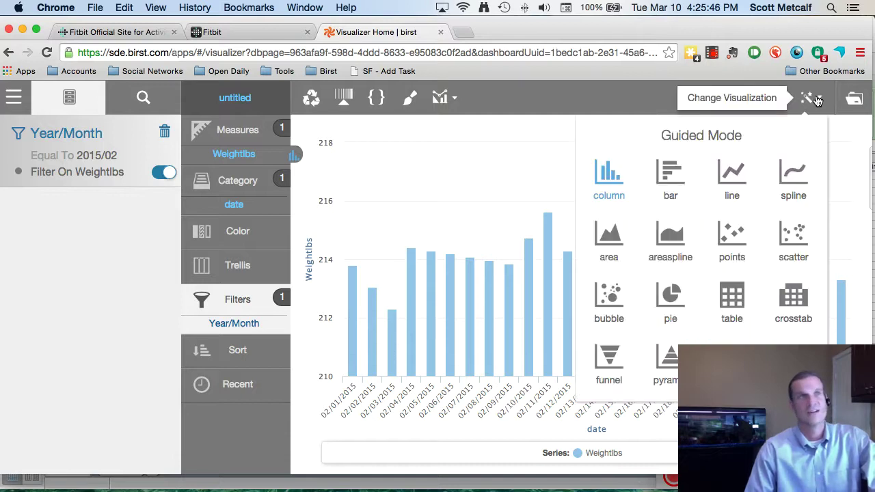
left_click(607, 239)
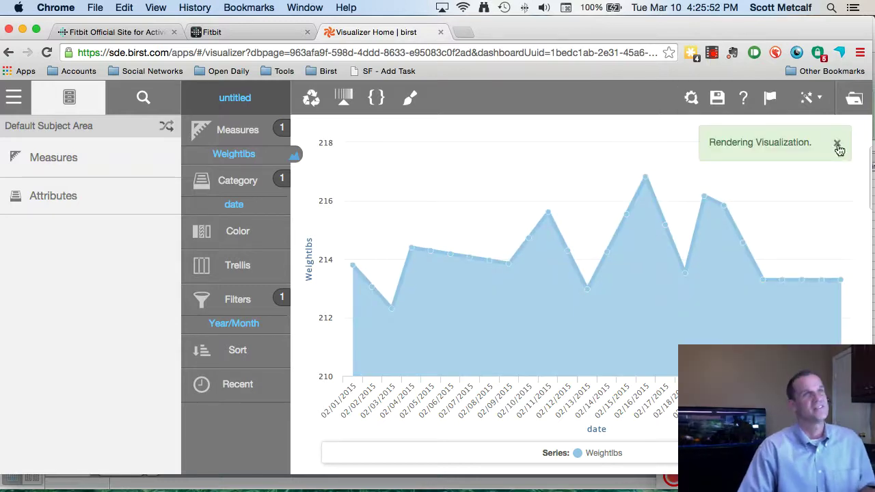
left_click(837, 143)
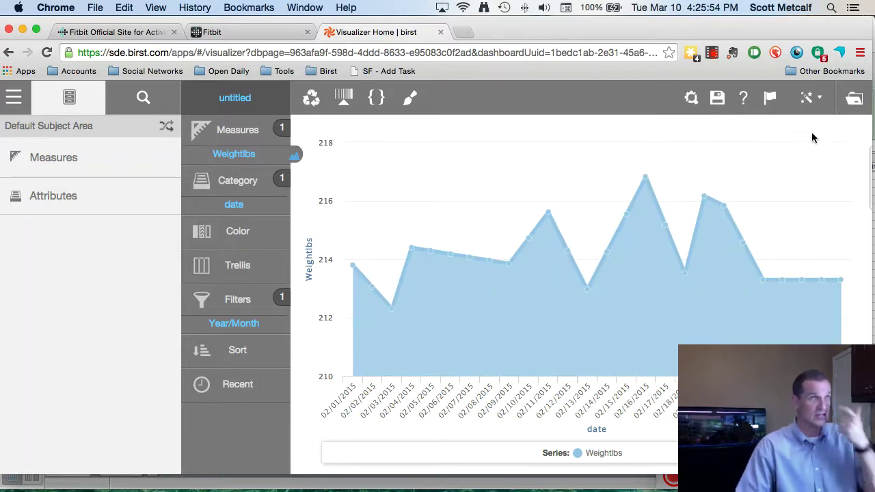
Save the report in the shared folder under the name WeightbyMonth
left_click(716, 100)
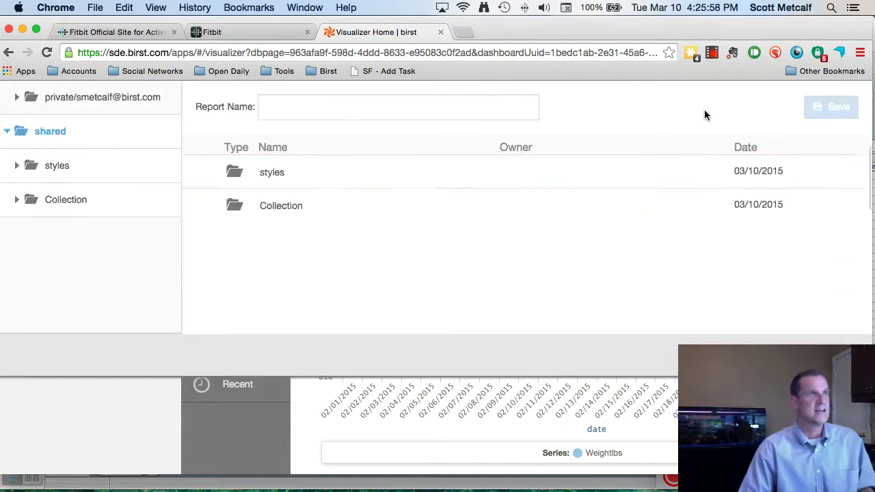
left_click(341, 106)
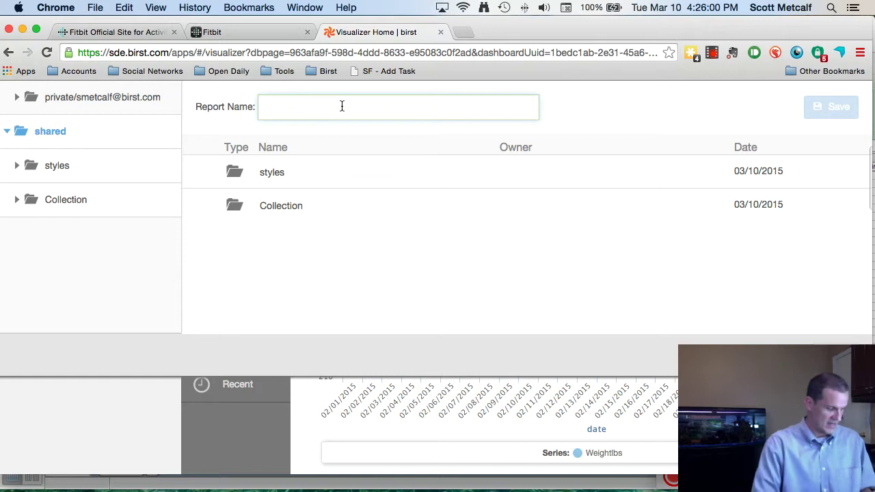
type("WeightbyMonth")
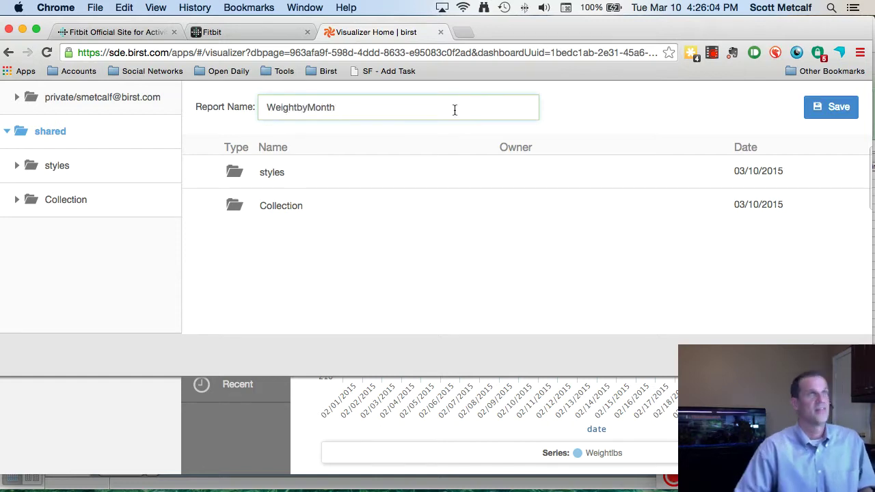
left_click(829, 114)
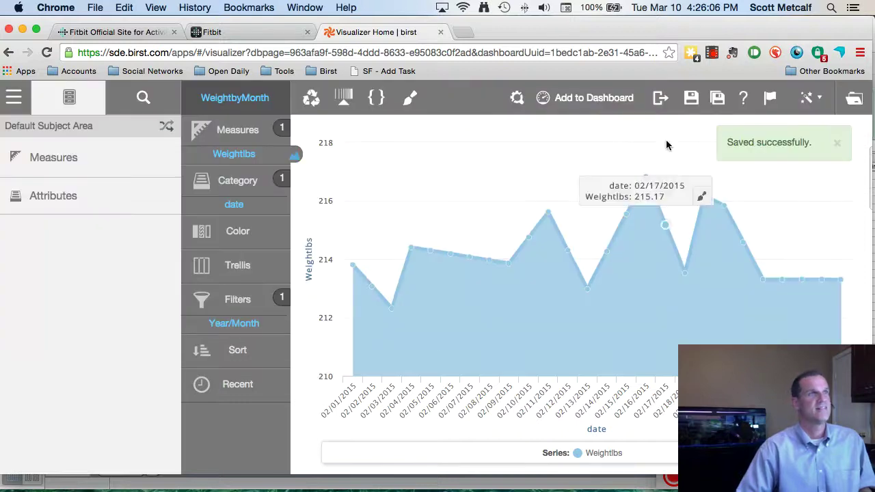
Add the WeightbyMonth report to the dashboard in a 3 Column layout, widen it to span two columns and publish
left_click(578, 98)
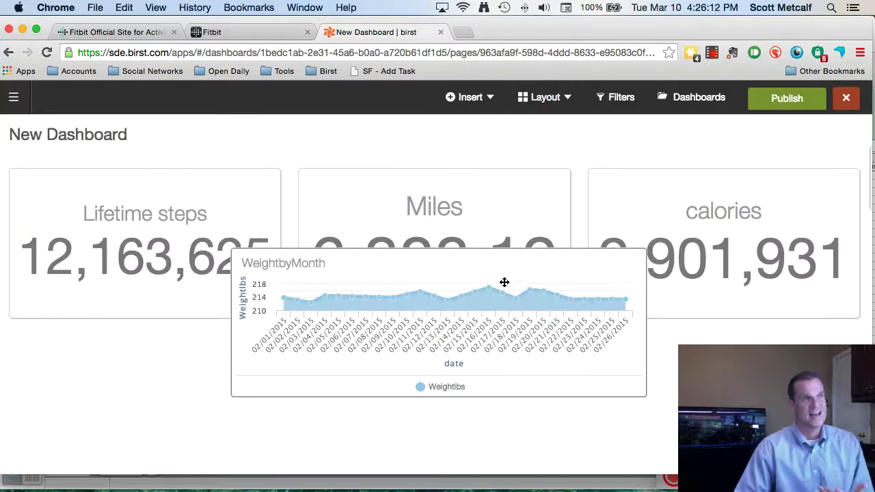
left_click(567, 101)
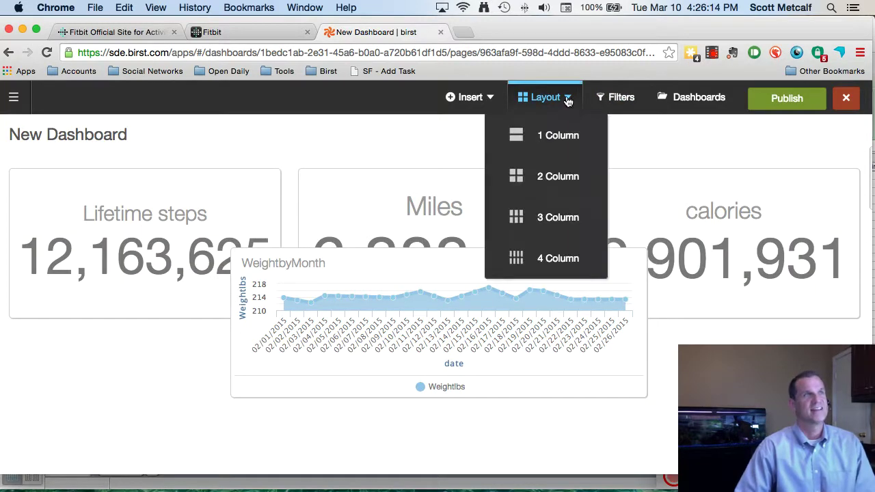
left_click(564, 218)
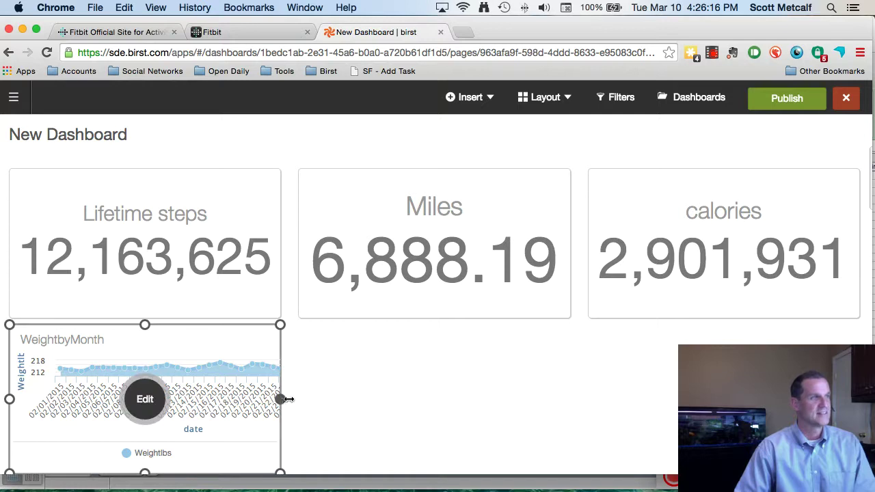
left_click_drag(280, 398, 571, 375)
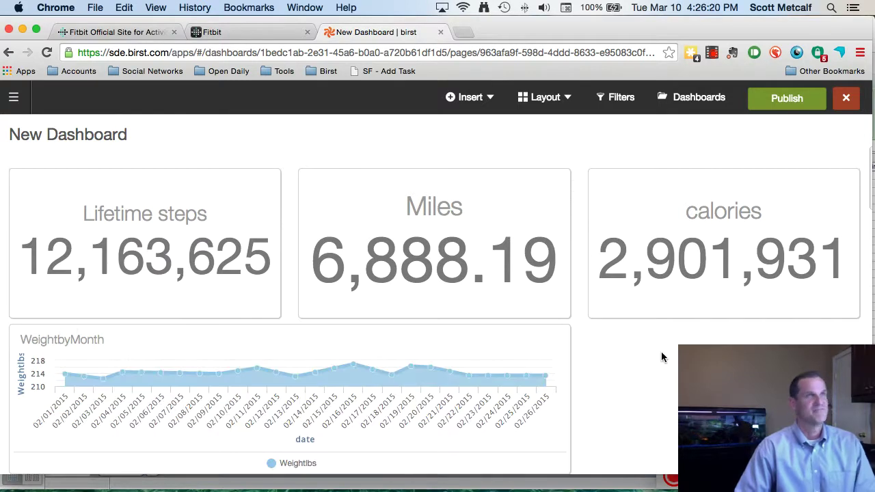
left_click(779, 103)
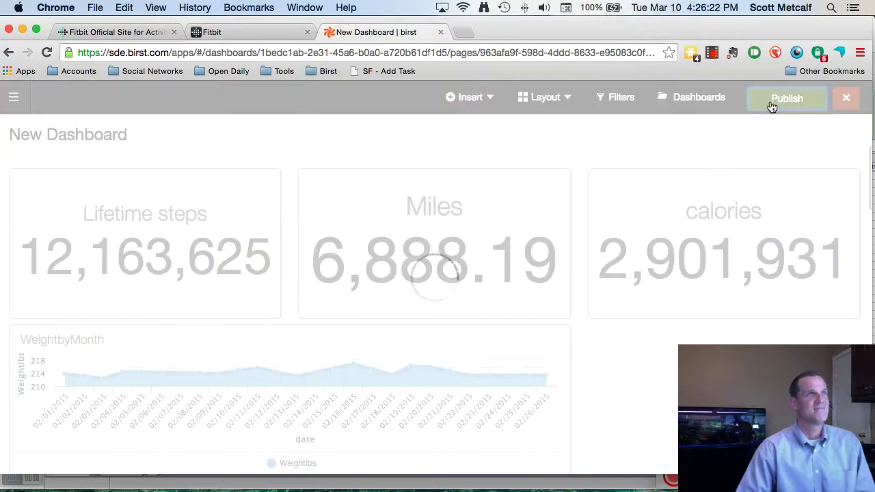
Reopen the dashboard for editing and insert an embedded filter, opening its filter selection
left_click(817, 101)
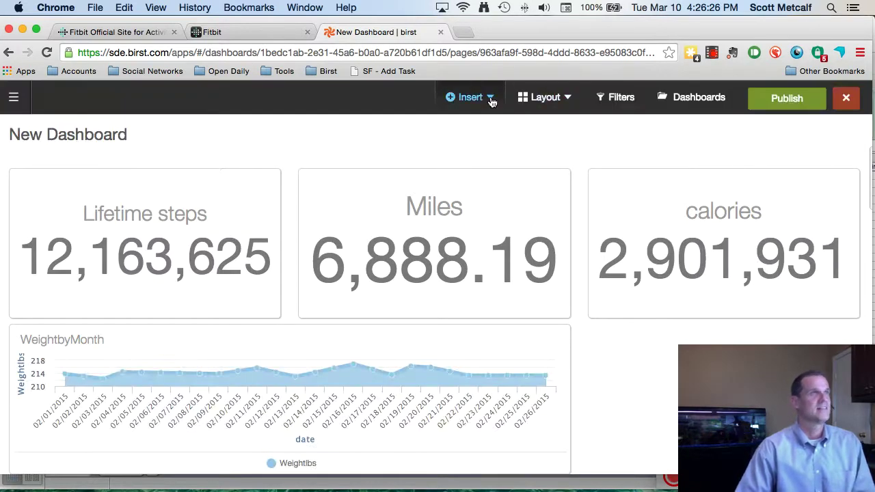
left_click(490, 102)
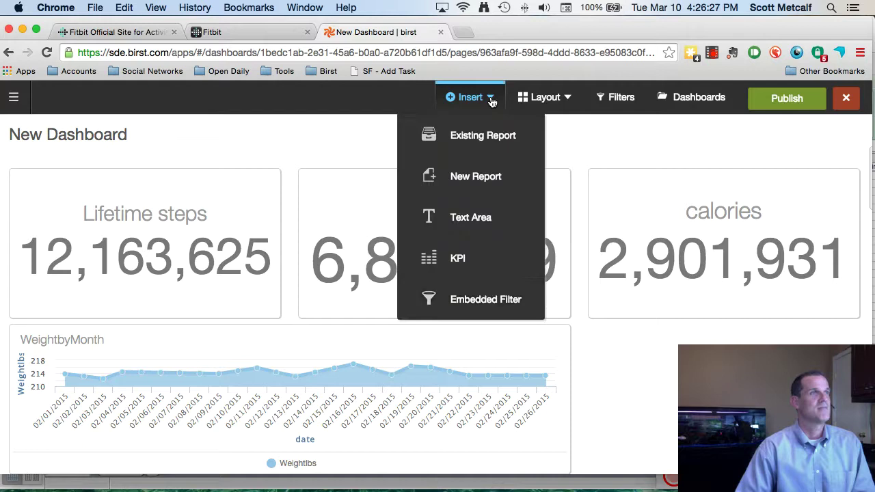
left_click(486, 301)
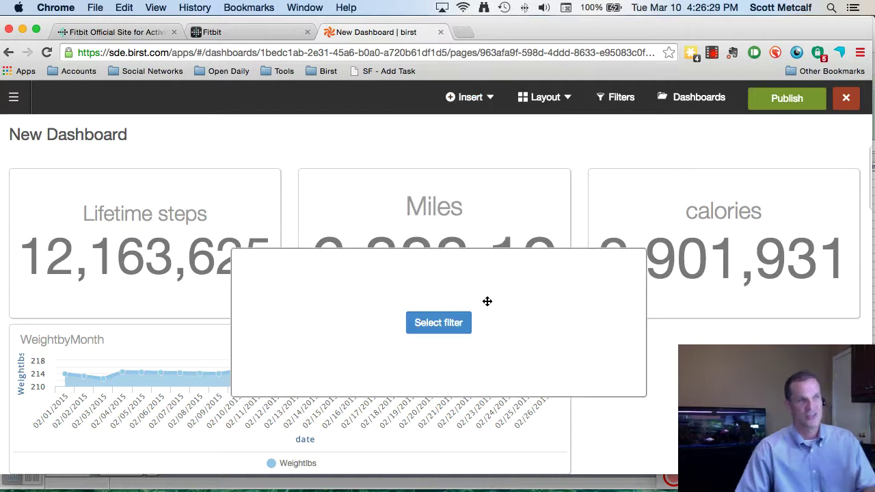
left_click(445, 328)
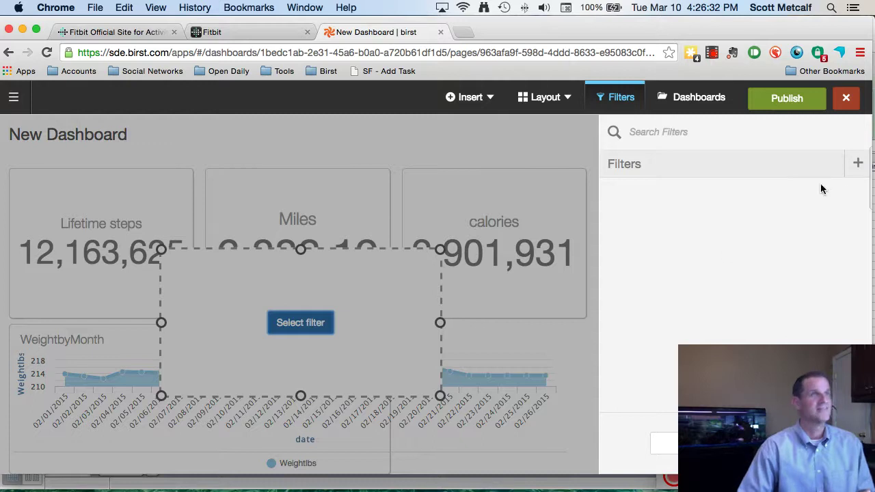
Create a new filter on the Year attribute under Time in the Default Subject Area
left_click(856, 164)
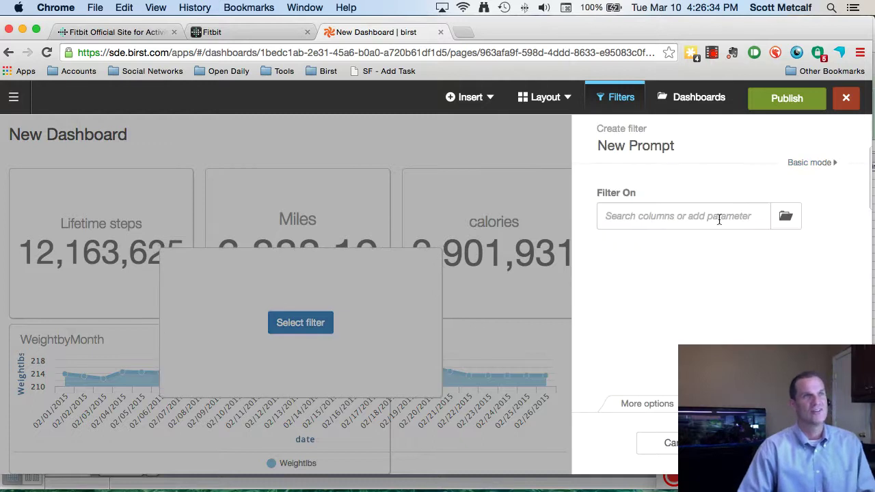
left_click(682, 214)
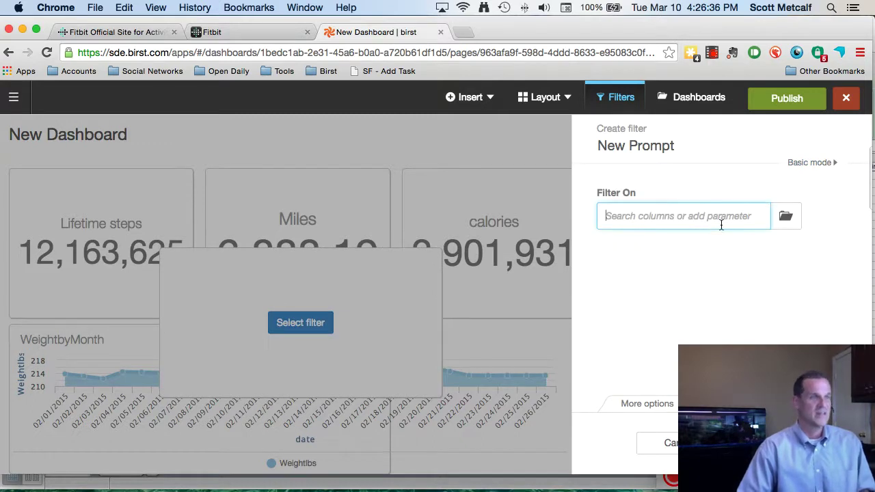
left_click(784, 217)
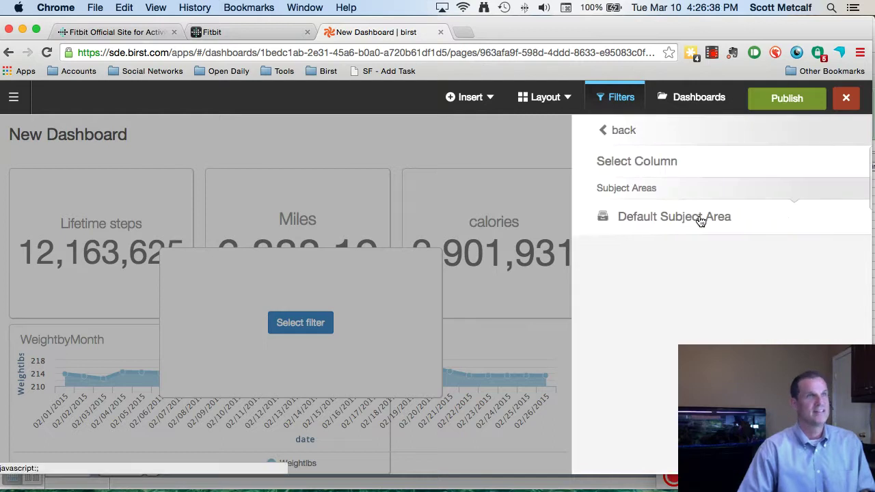
left_click(699, 219)
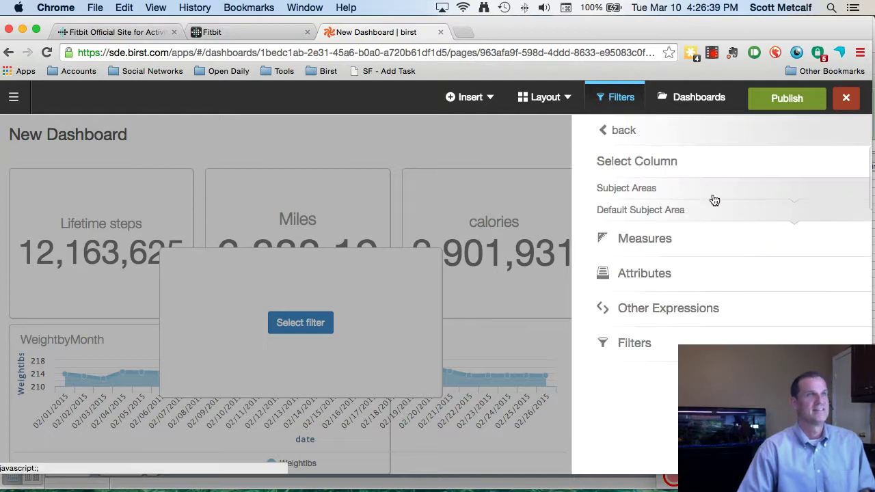
left_click(647, 276)
left_click(664, 263)
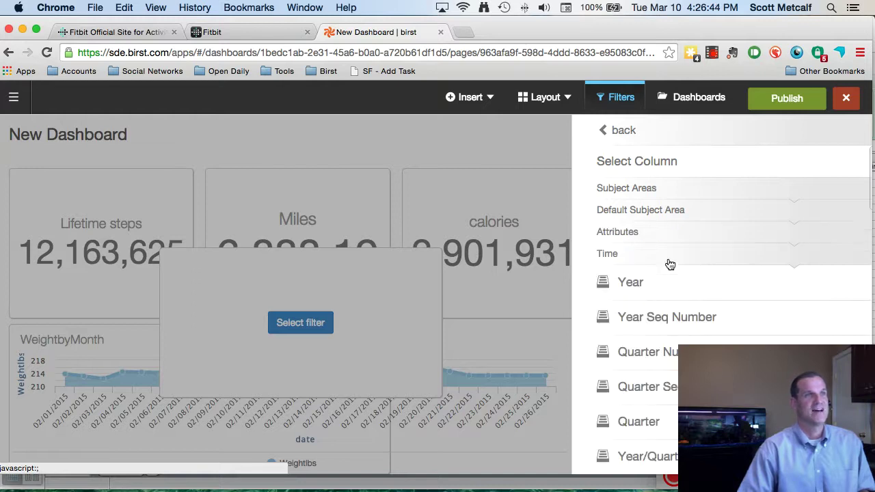
scroll(726, 306, "down", 1)
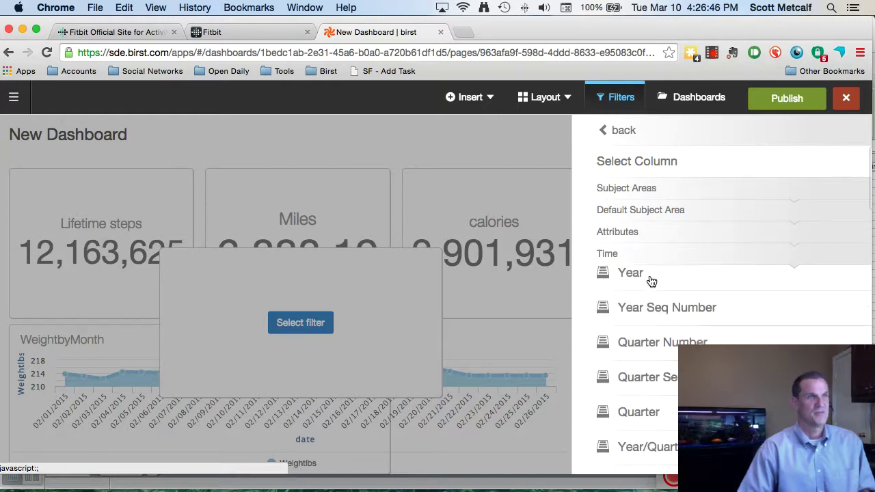
left_click(627, 276)
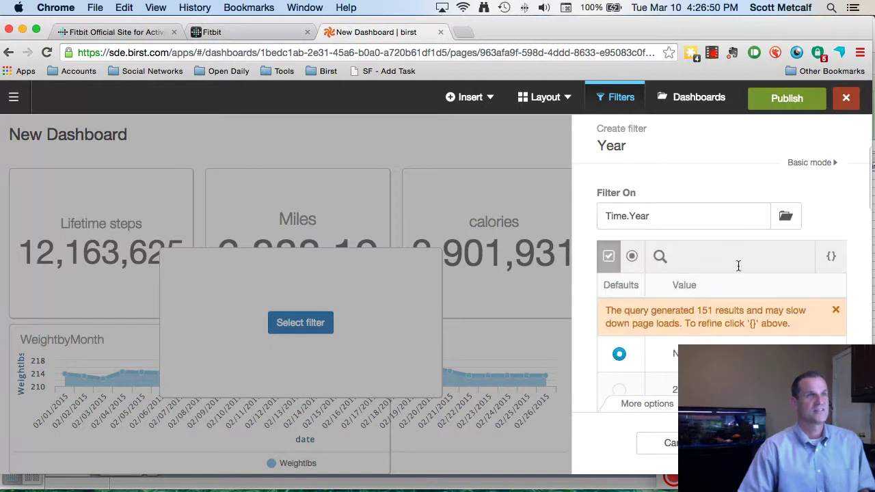
Switch the Year filter to advanced mode and make it a List filter
left_click(645, 405)
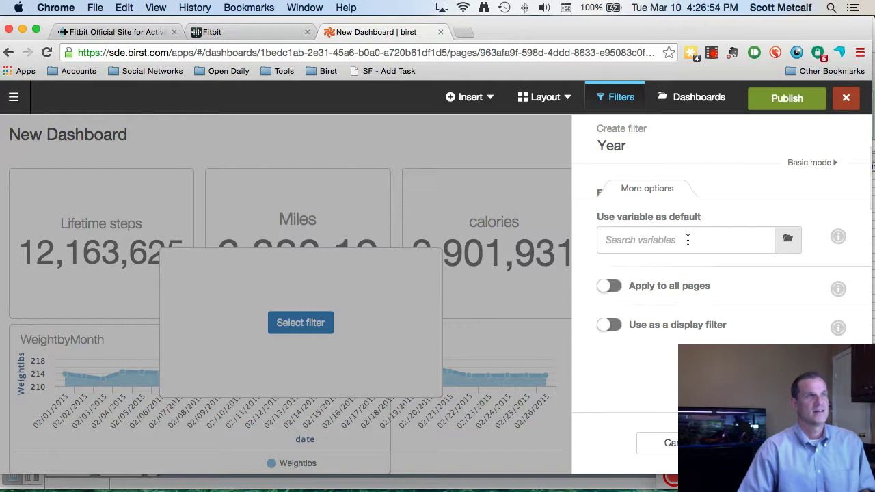
left_click(663, 189)
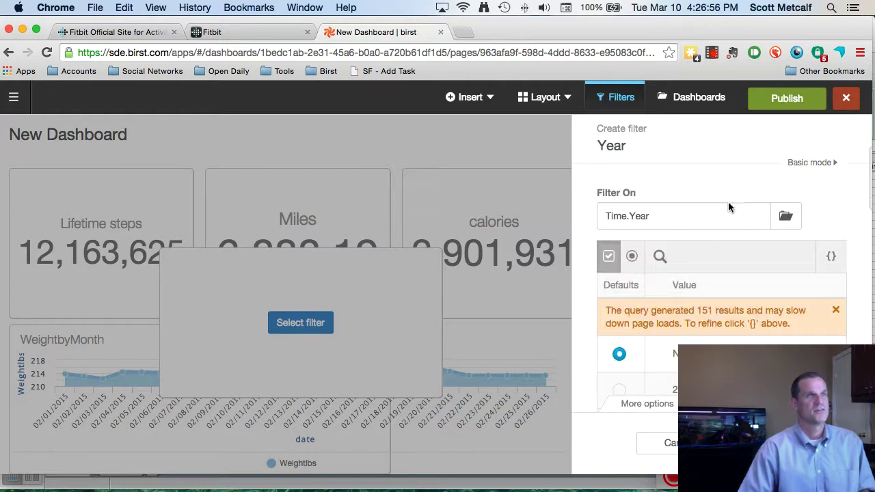
left_click(813, 163)
left_click(775, 251)
scroll(766, 283, "down", 1)
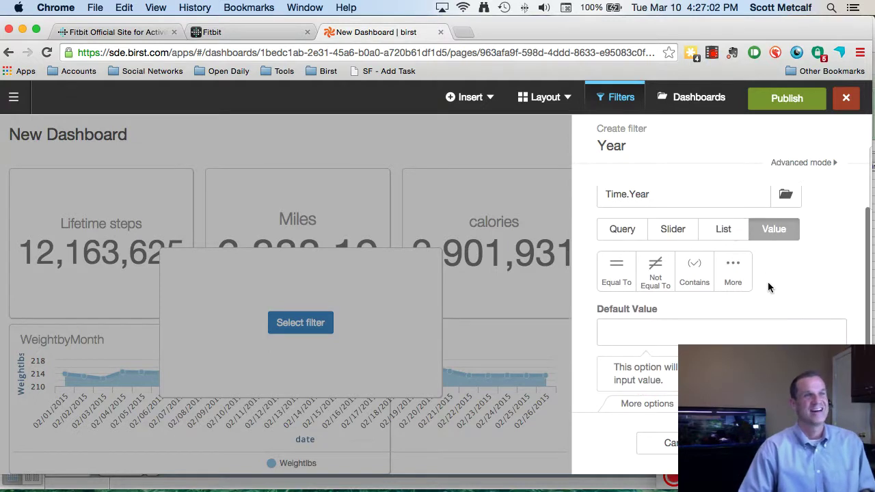
left_click(726, 232)
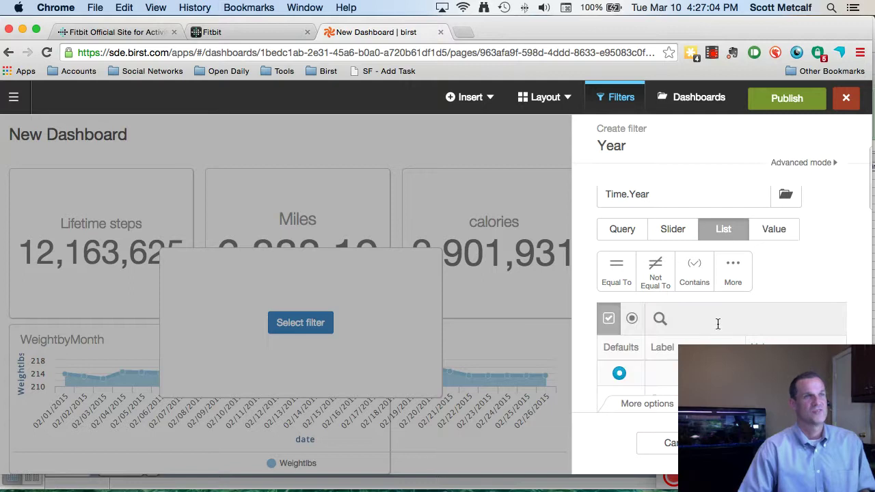
Add 2015, 2014 and 2013 as the Year filter's list entries and save the filter
scroll(722, 273, "down", 1)
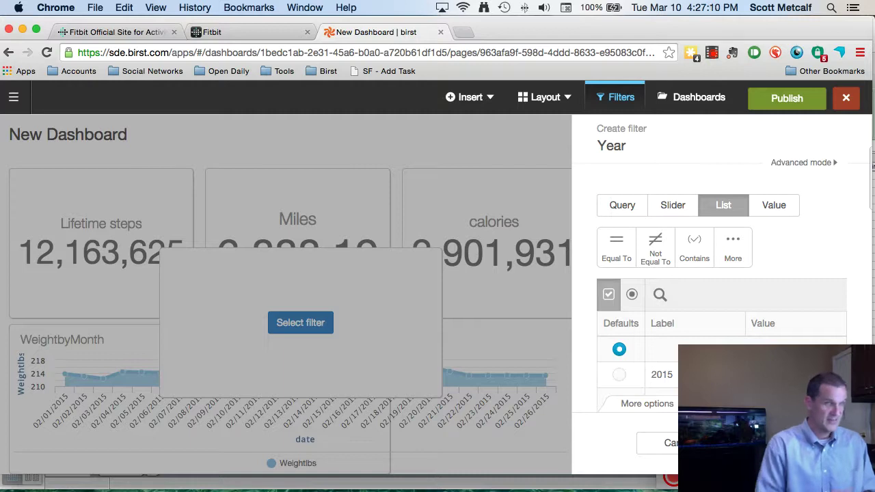
scroll(722, 307, "down", 1)
type("2014")
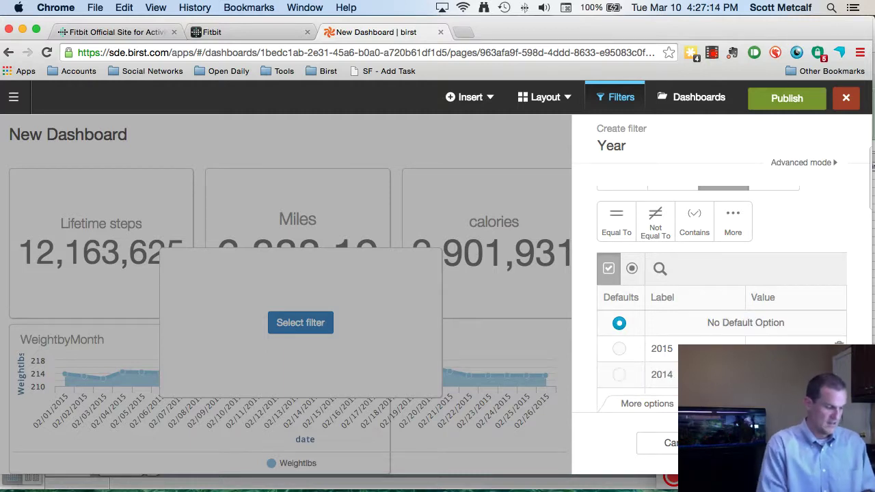
scroll(721, 287, "down", 1)
type("2015")
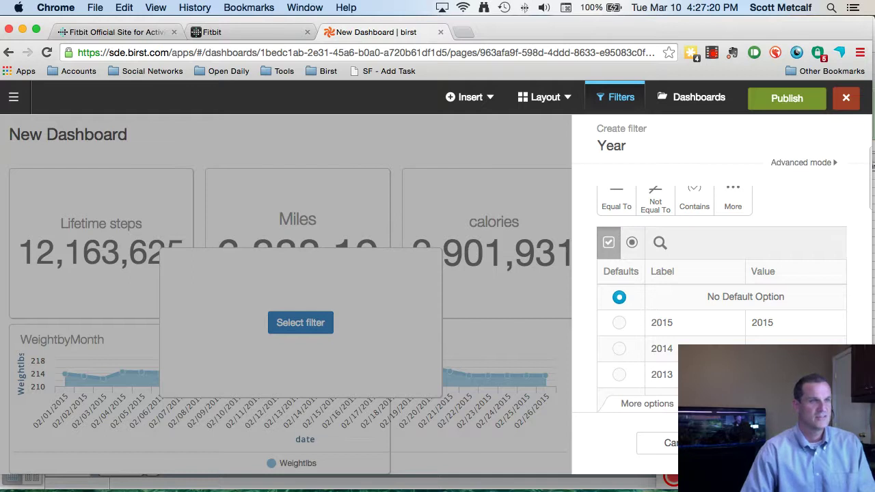
left_click(735, 443)
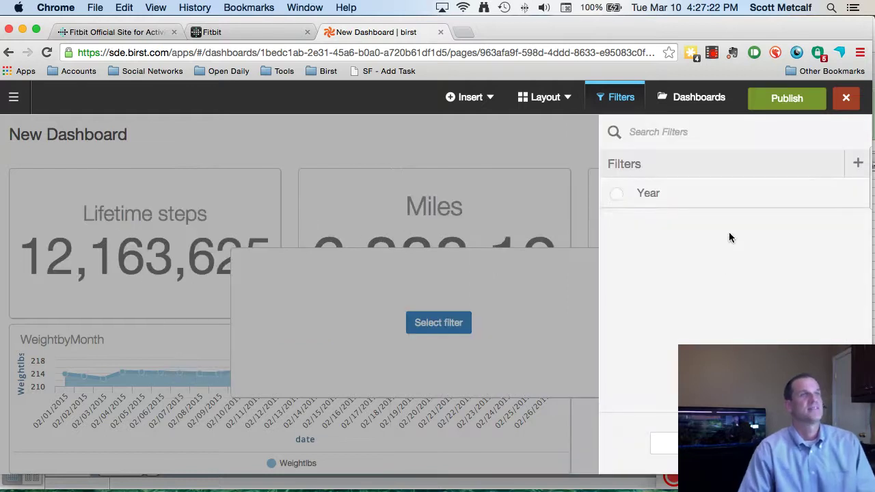
Assign the Year filter to the embedded filter, shrink it and place it below the calories KPI
left_click(617, 195)
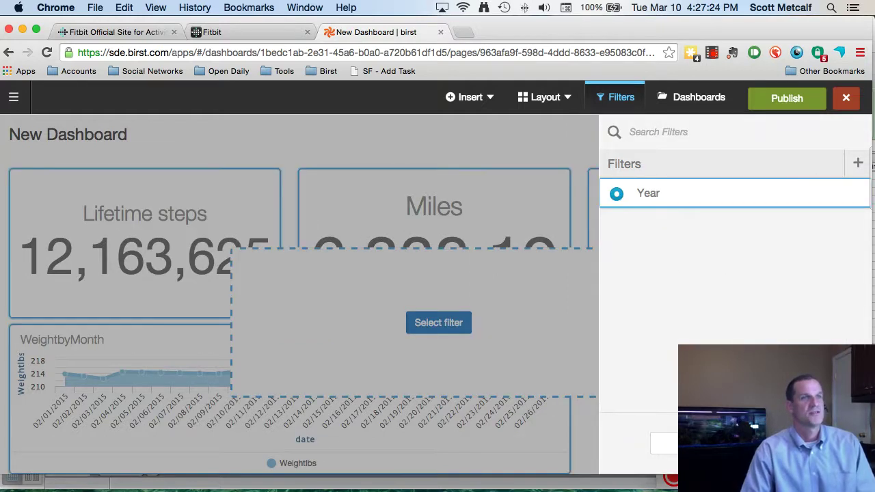
left_click(438, 322)
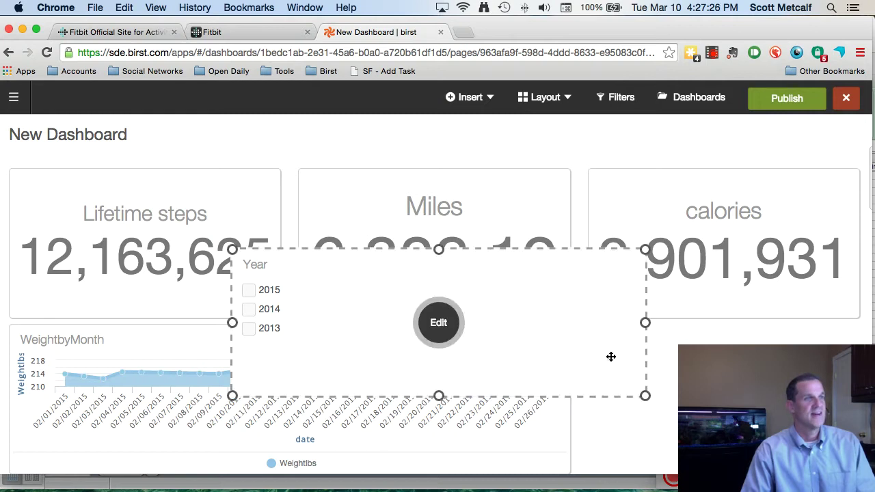
left_click_drag(643, 393, 362, 354)
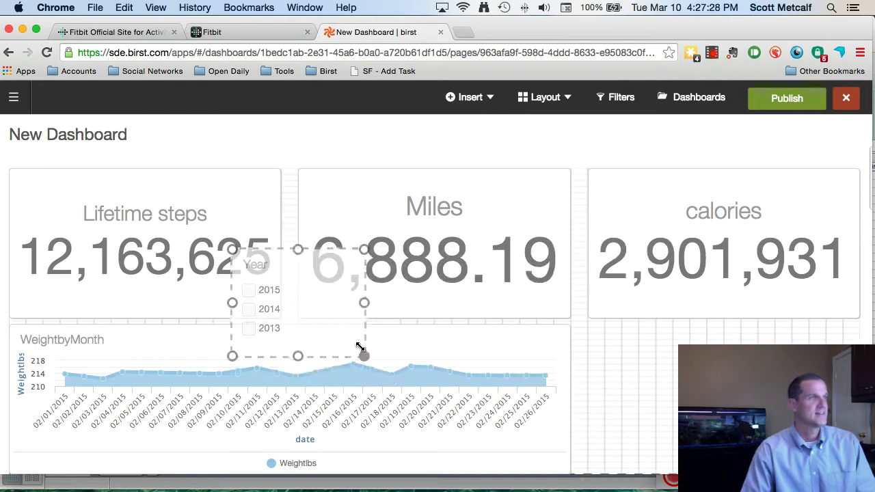
mouse_move(308, 299)
left_click_drag(343, 280, 758, 268)
Publish the dashboard and filter it by the years 2015 and 2014
left_click(784, 99)
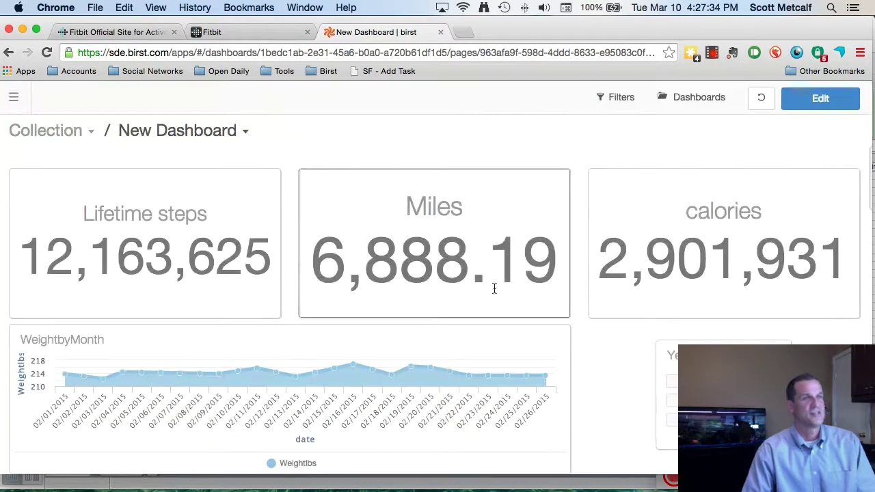
left_click(673, 382)
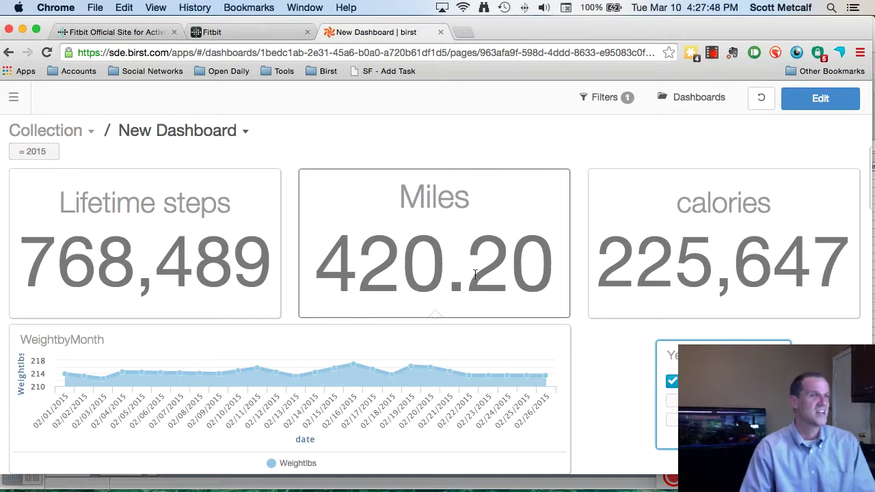
left_click(671, 401)
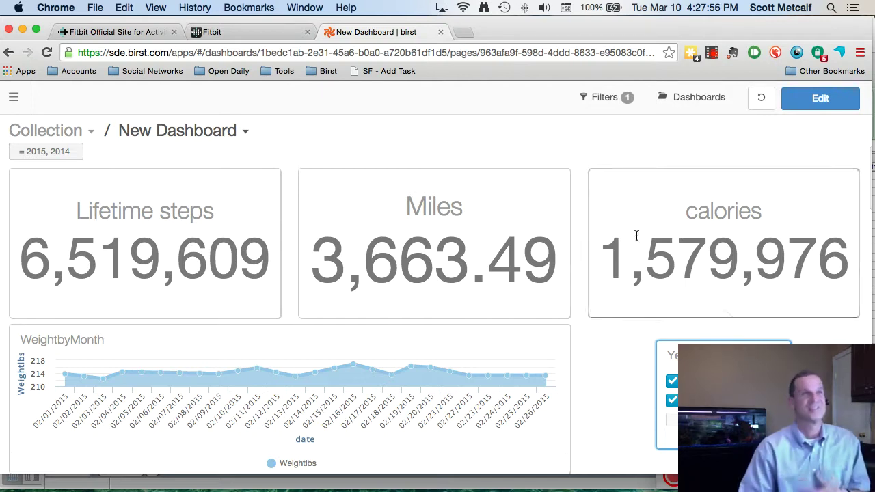
left_click(711, 54)
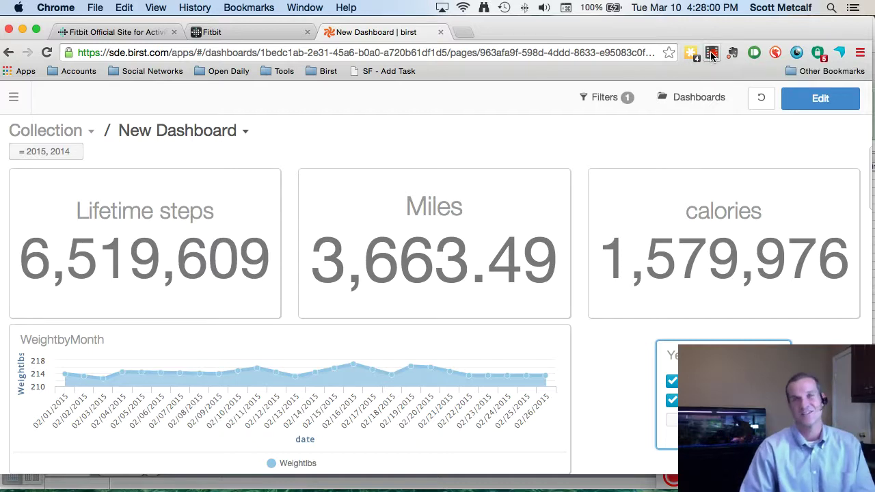